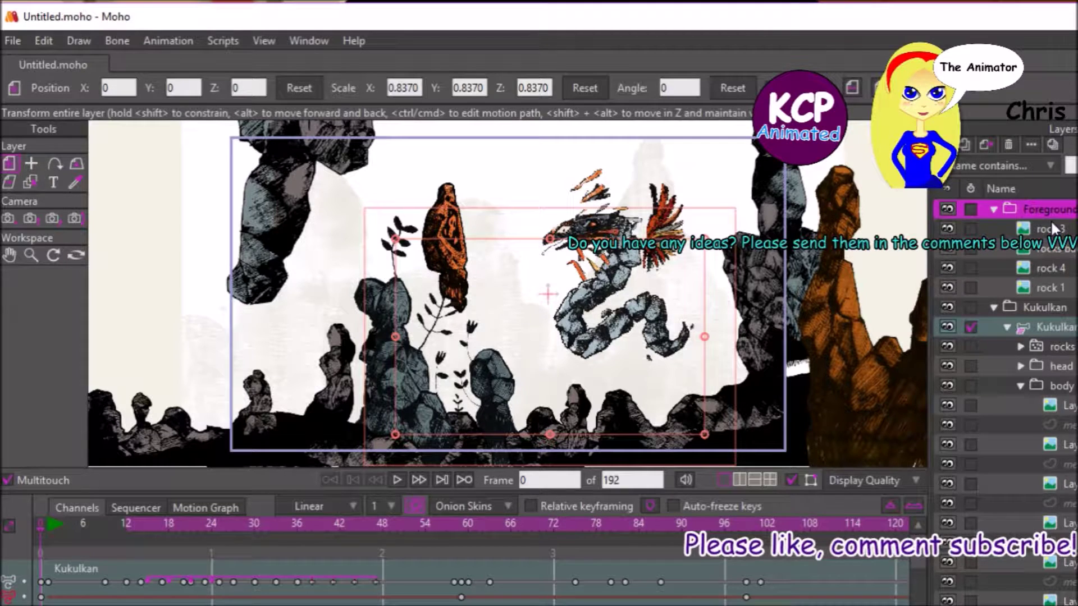
- Create a new scene and set its project to 24 fps with end frame 48
key(ctrl+n)
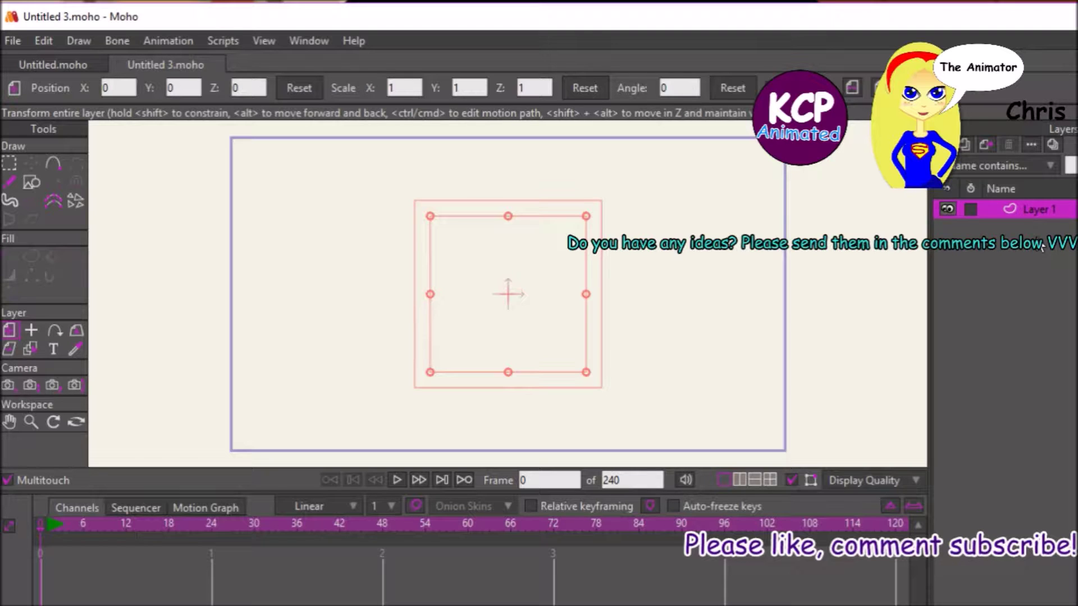
click(11, 41)
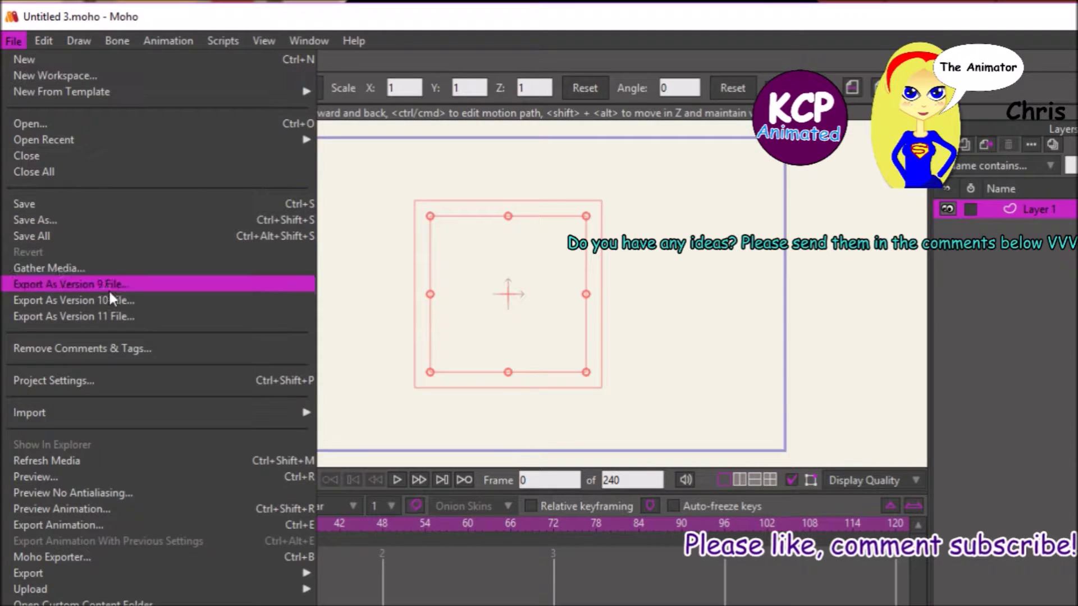
click(123, 381)
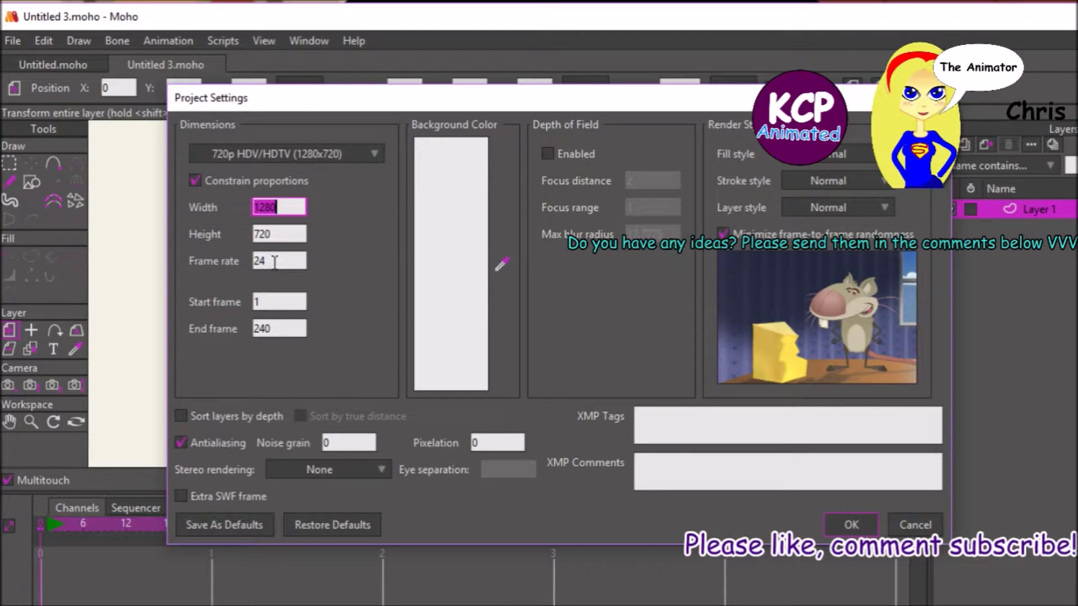
double_click(274, 261)
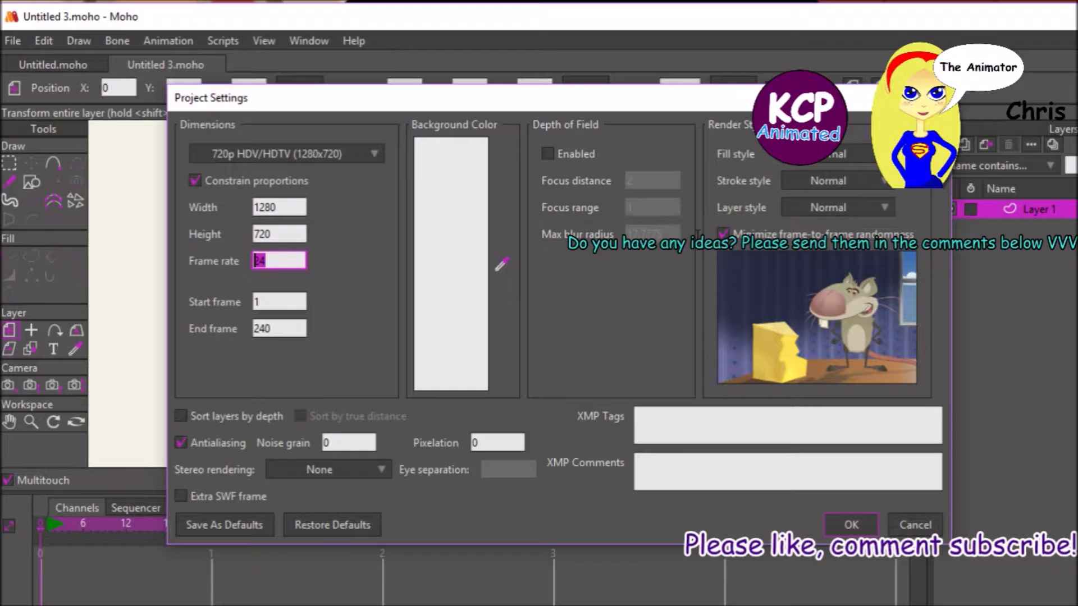
text(24)
click(286, 330)
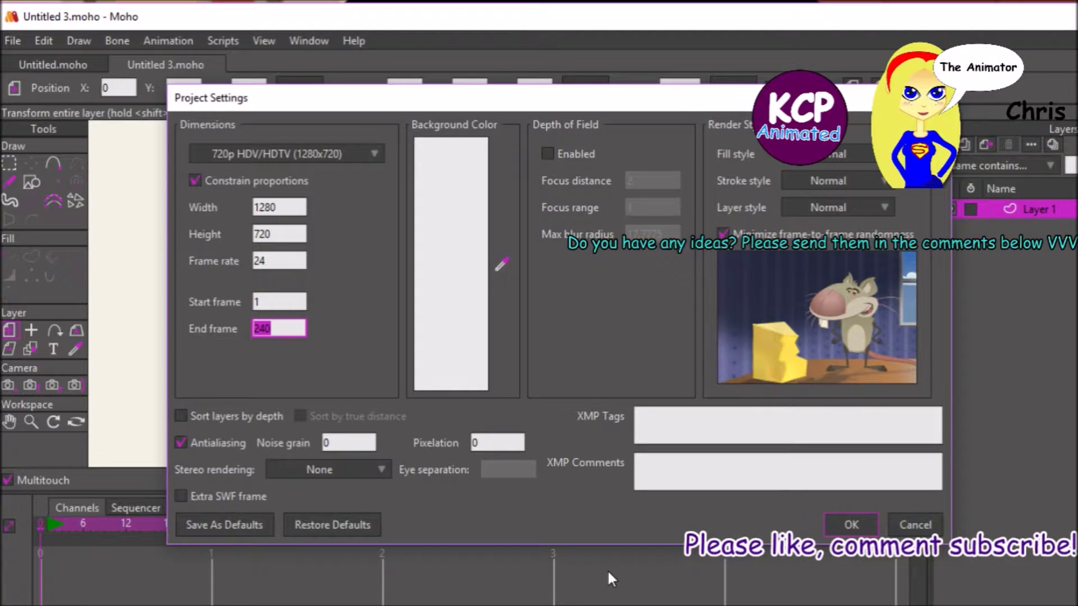
text(48)
click(836, 522)
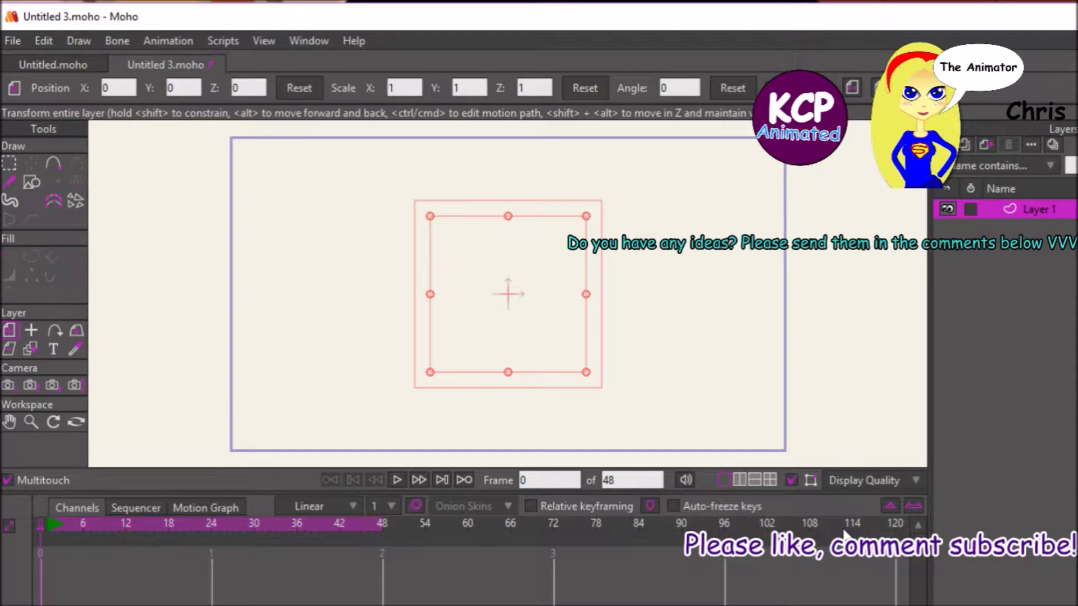
- Save the scene as Test Ball.moho, replacing the existing file of that name
key(ctrl+s)
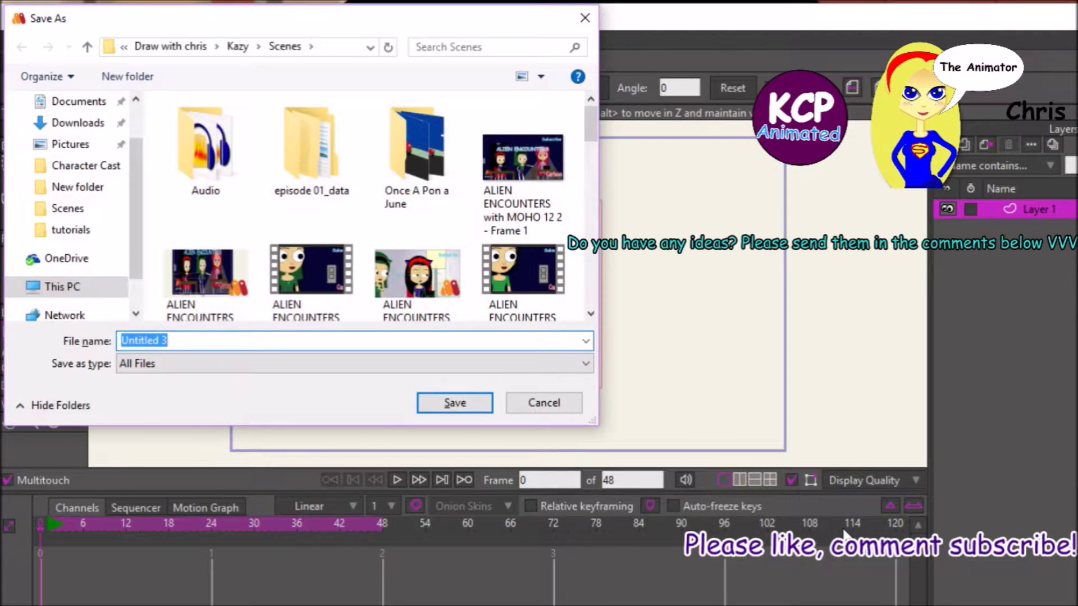
text(tes)
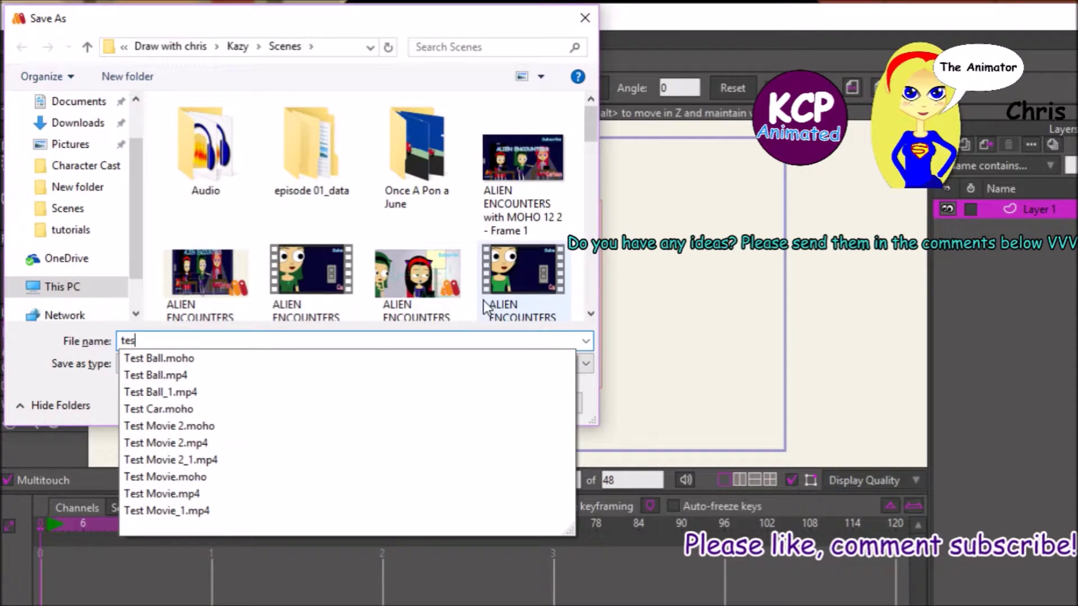
click(274, 361)
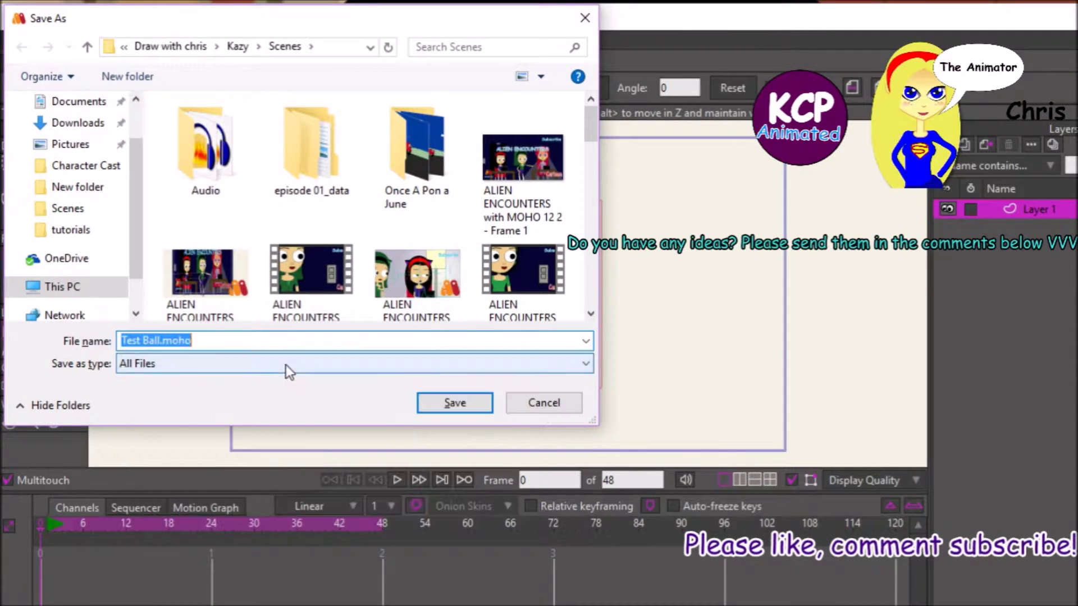
click(420, 394)
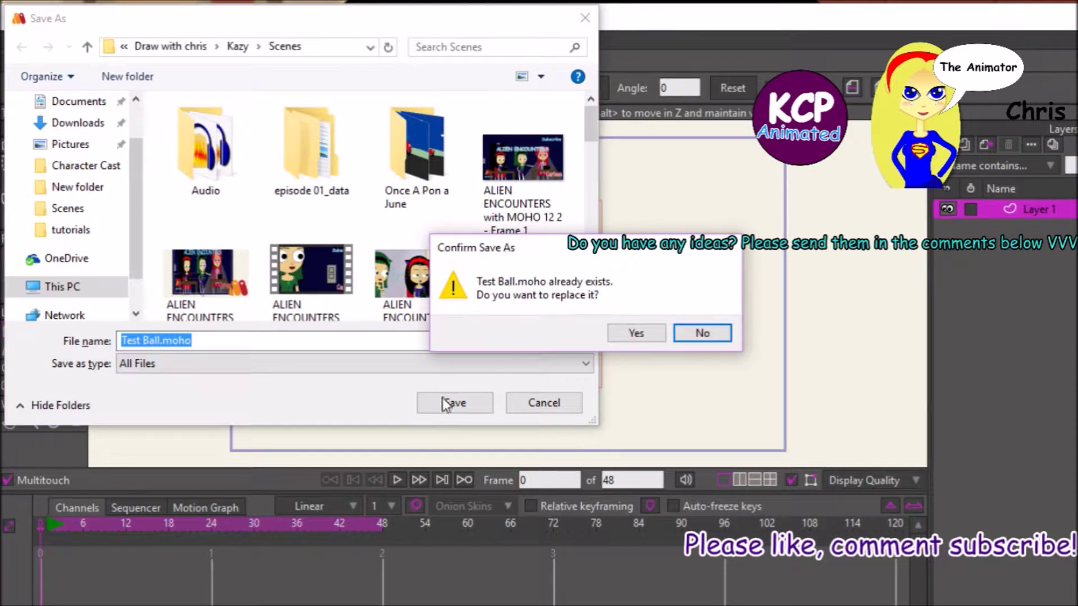
click(624, 330)
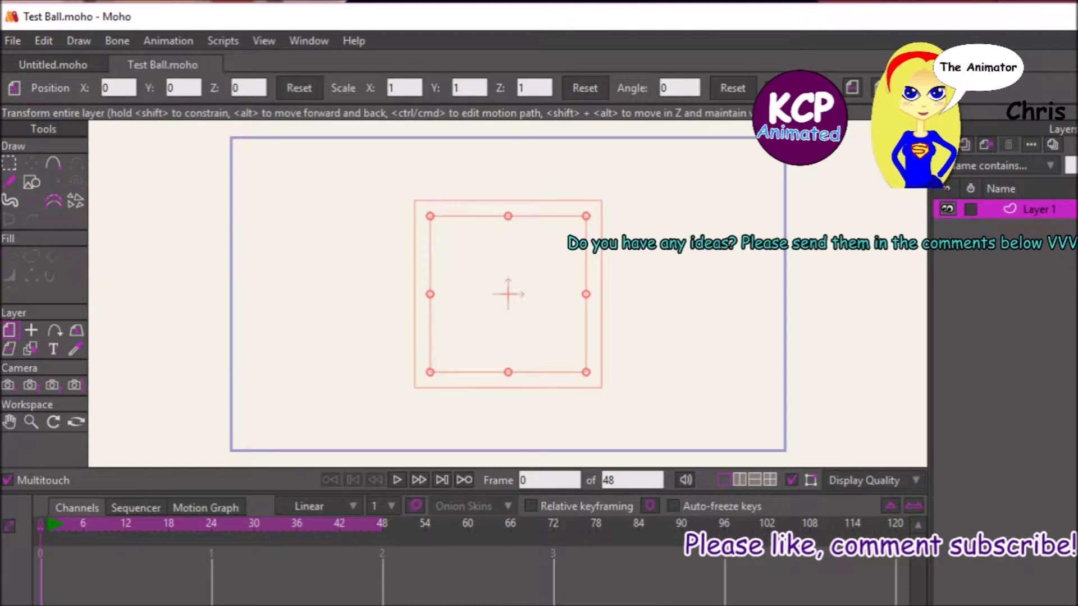
- Rename Layer 1 to Sky
double_click(1035, 204)
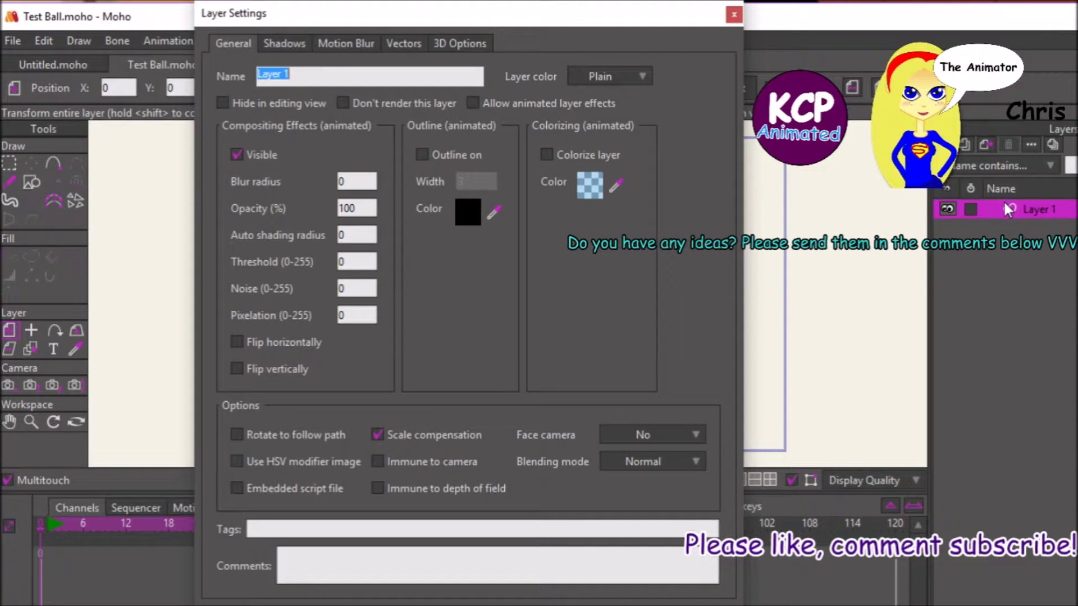
text(Sky)
key(Return)
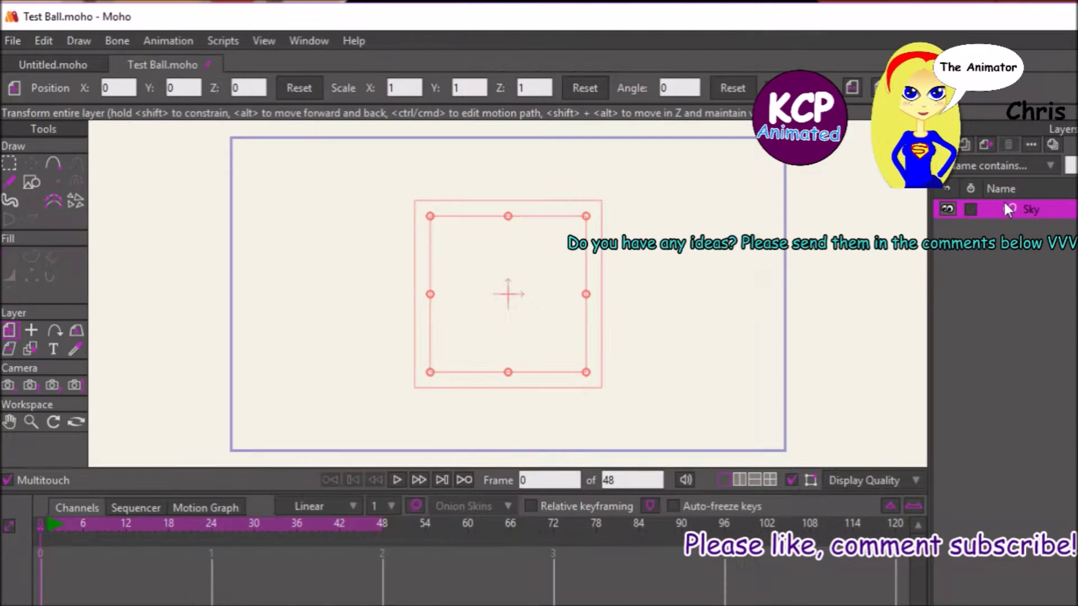
- Draw a light-blue filled rectangle covering the whole camera frame
key(ctrl+t)
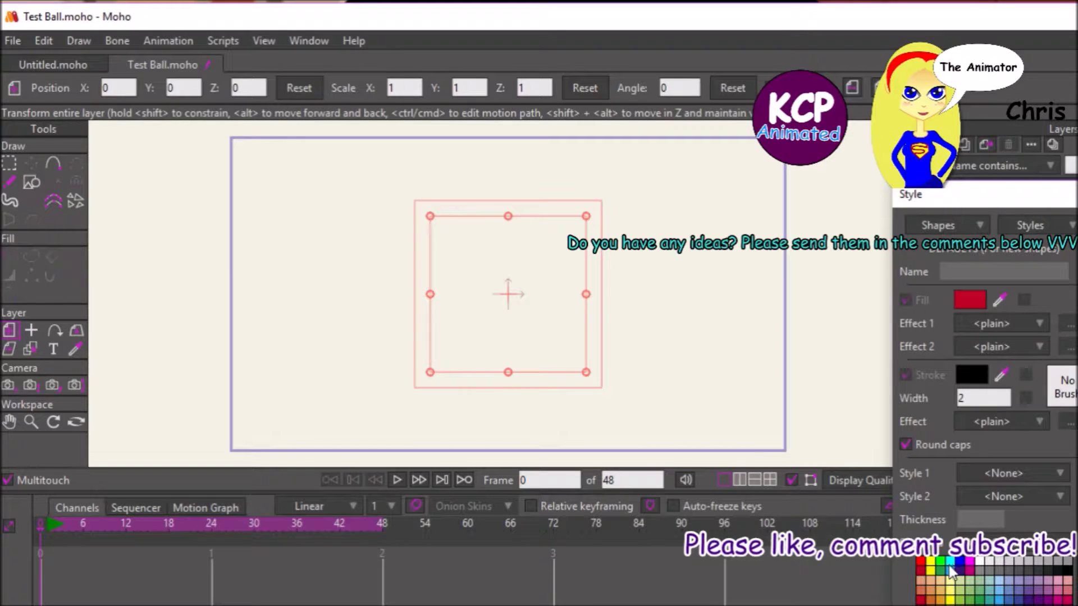
click(996, 585)
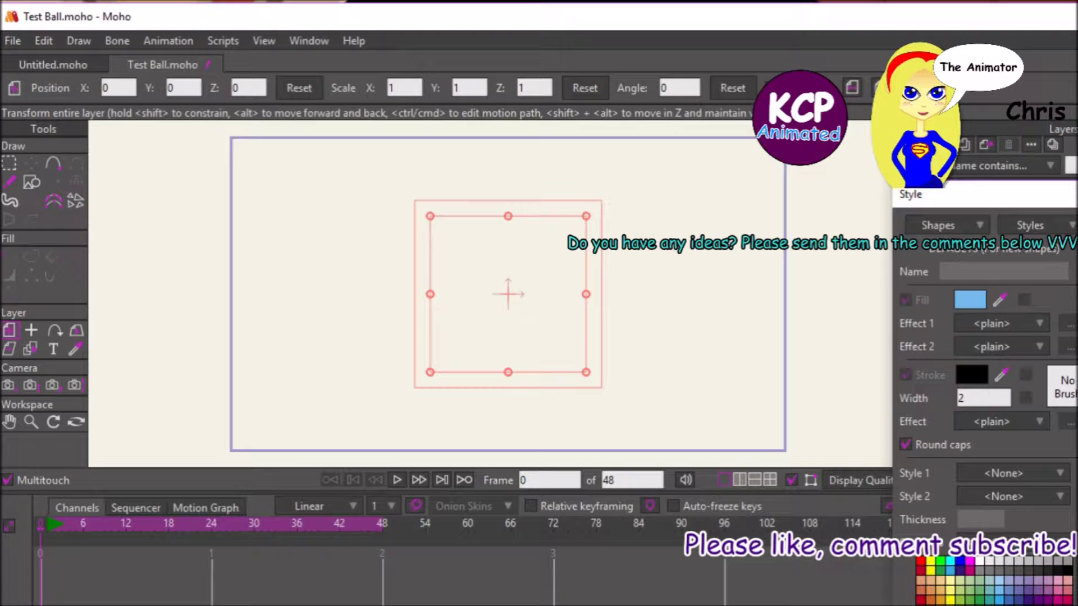
key(ctrl+t)
click(32, 181)
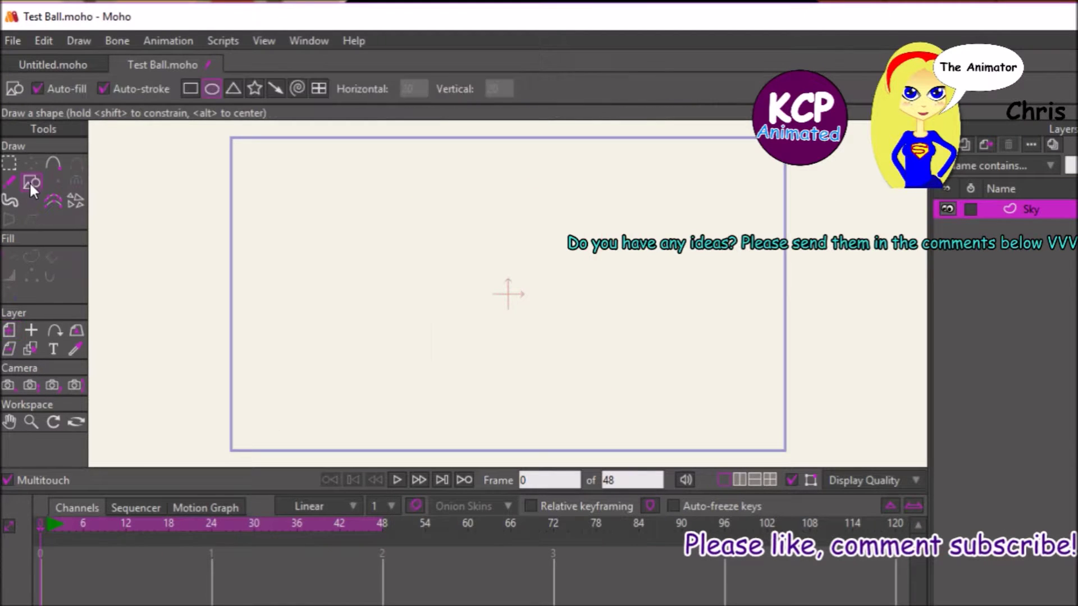
click(189, 88)
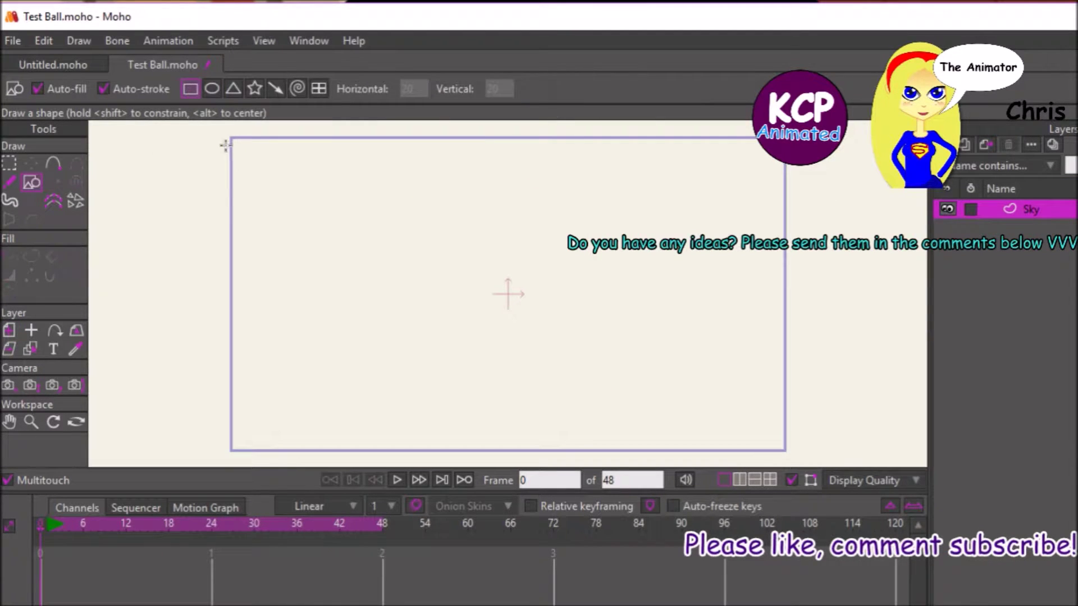
mouse_move(224, 128)
mouse_down()
mouse_move(449, 378)
mouse_move(832, 482)
mouse_move(797, 457)
mouse_up()
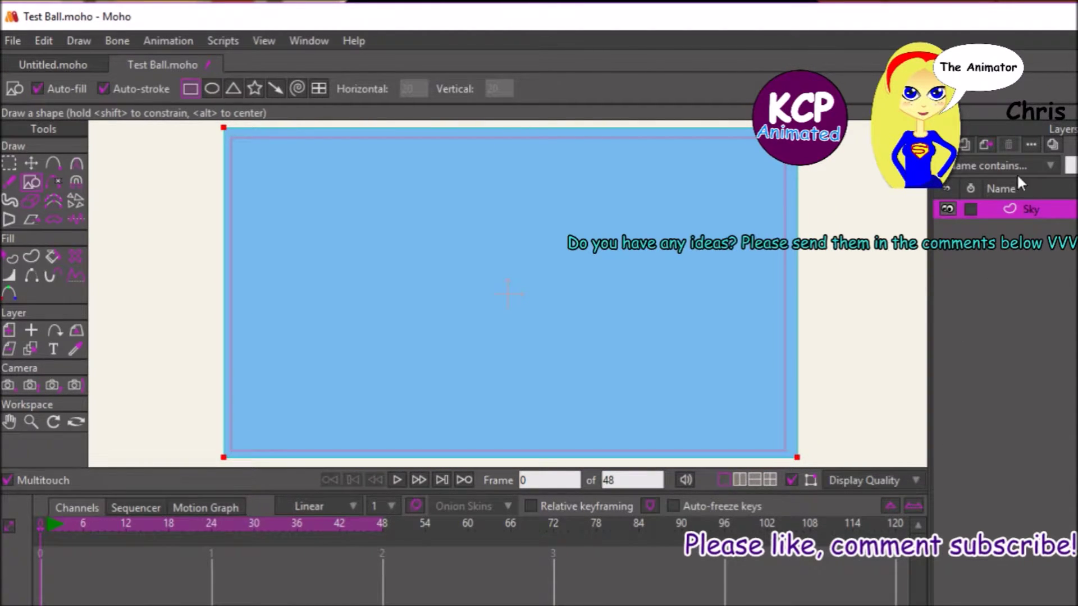
- Add a new vector layer above Sky named Ground
click(964, 144)
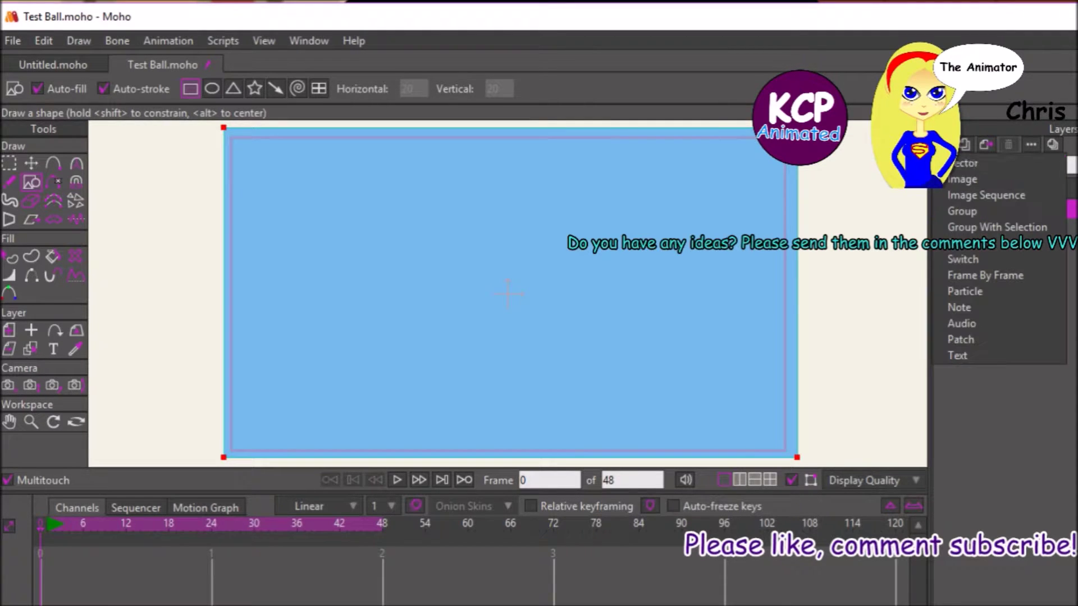
click(950, 168)
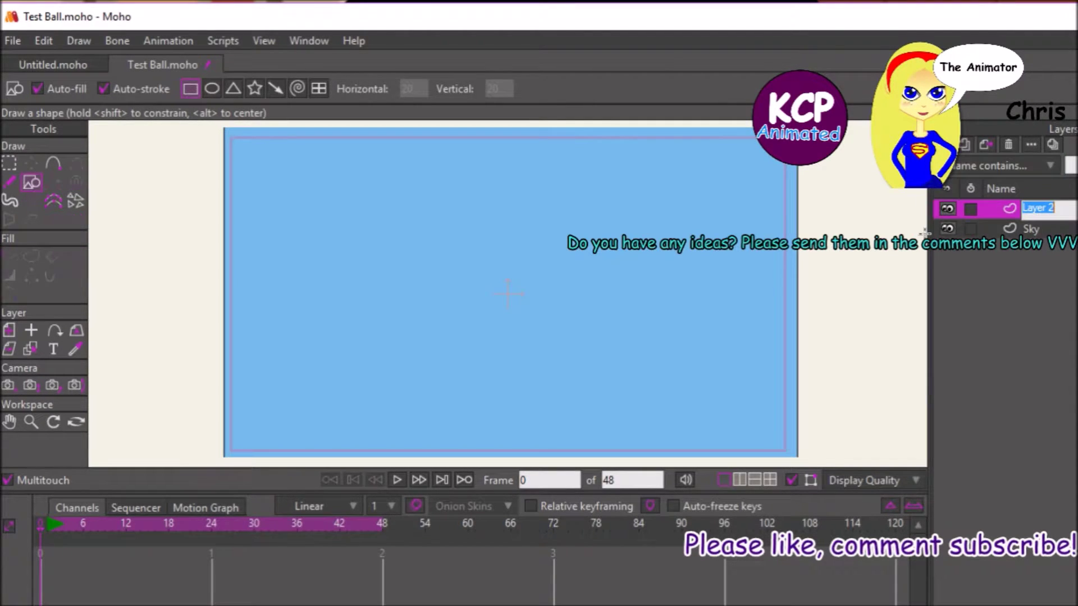
text(G)
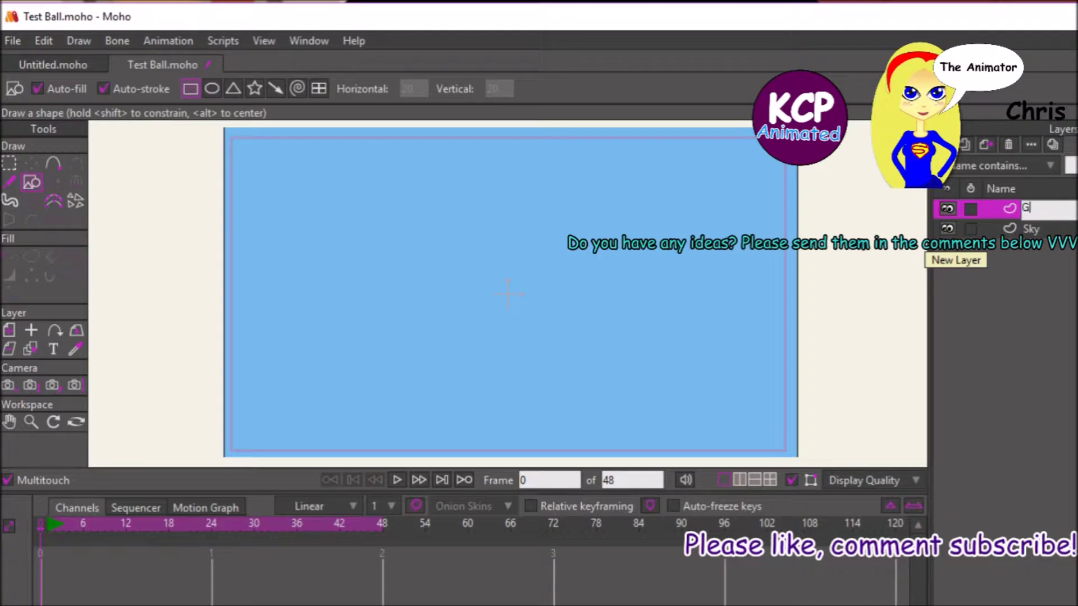
text(rou)
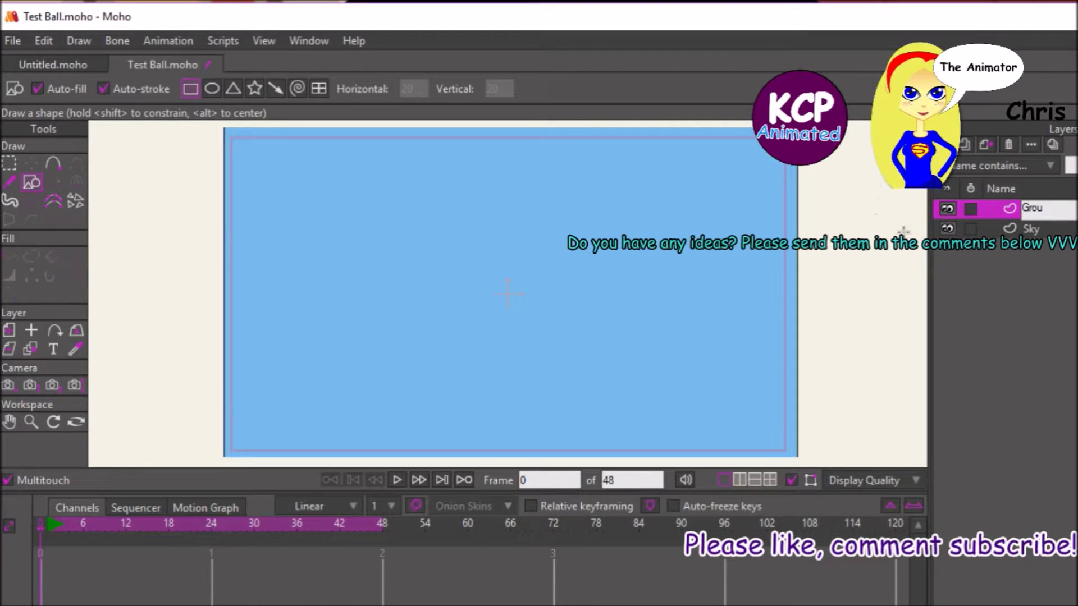
text(nd)
key(Return)
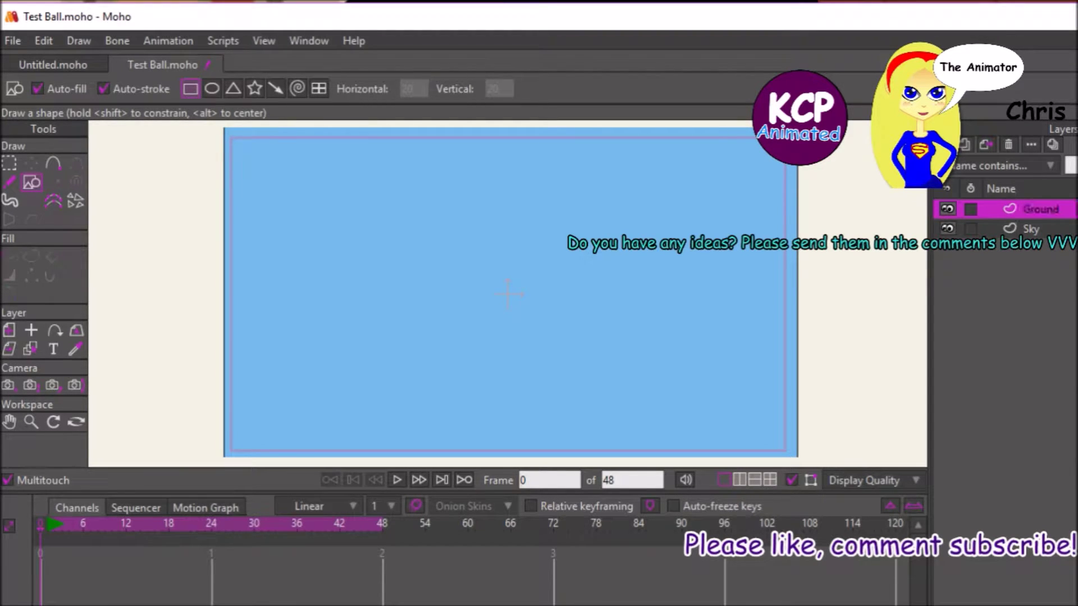
- Draw a green filled rectangle along the bottom of the frame as the ground
key(ctrl+t)
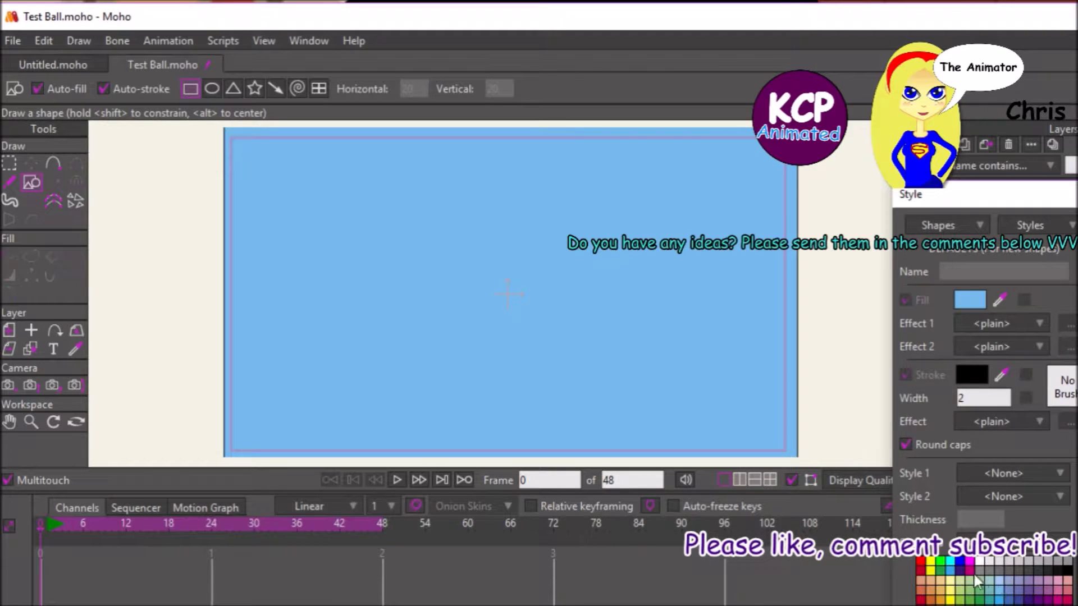
click(940, 571)
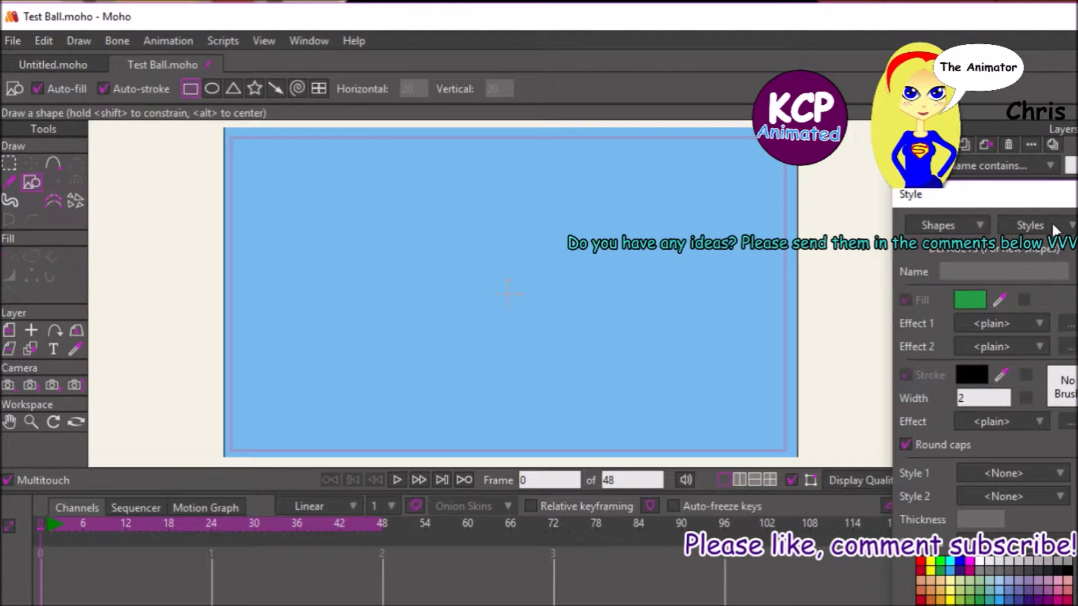
click(1073, 196)
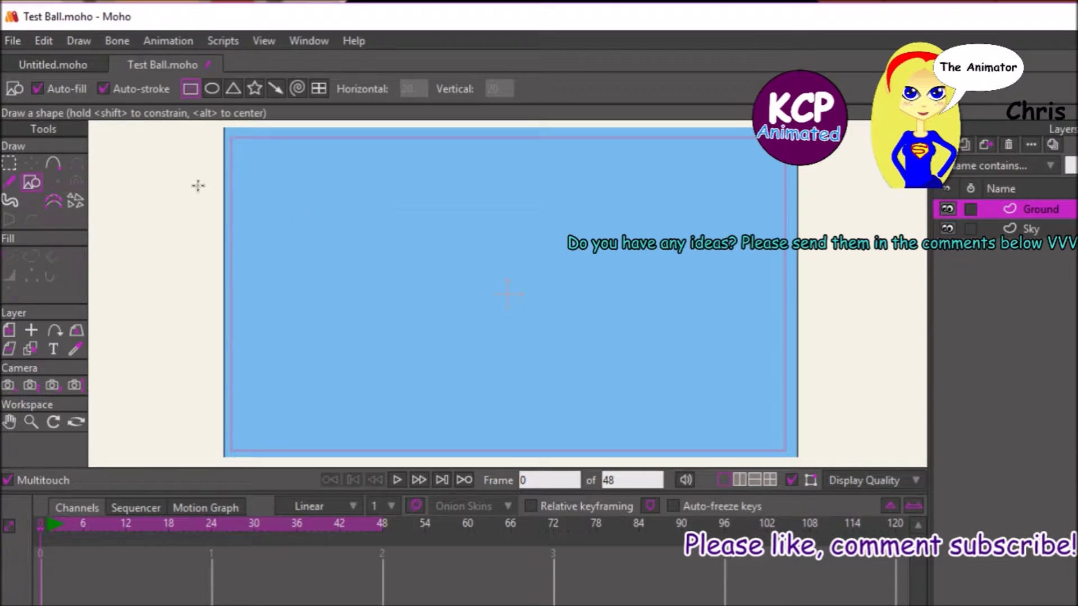
mouse_move(200, 383)
mouse_down()
mouse_move(235, 410)
mouse_move(827, 486)
mouse_up()
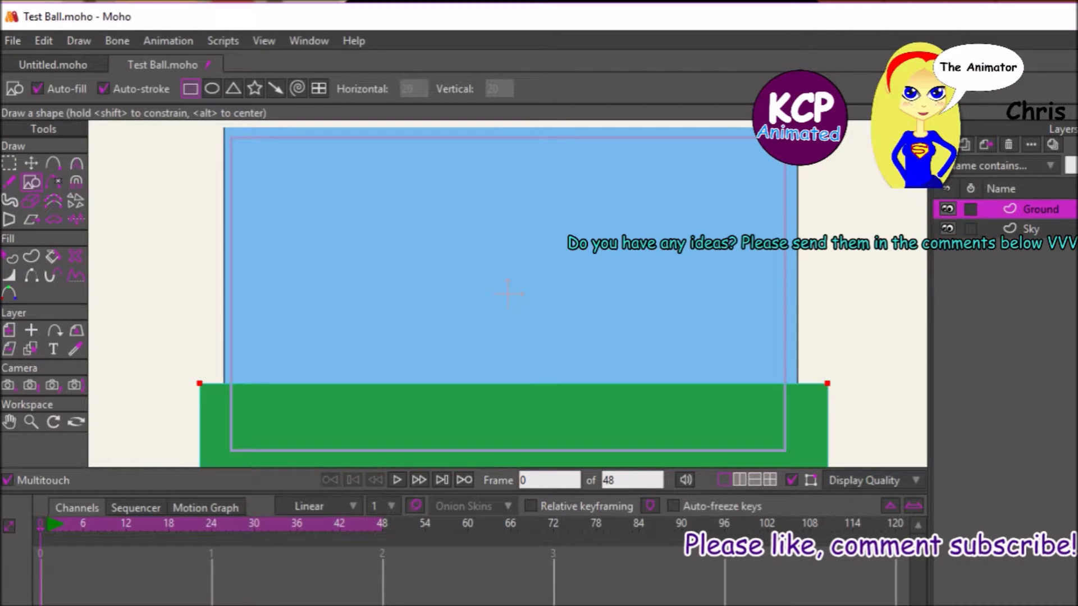
click(964, 144)
- Add a new layer above Ground named Ball
click(957, 163)
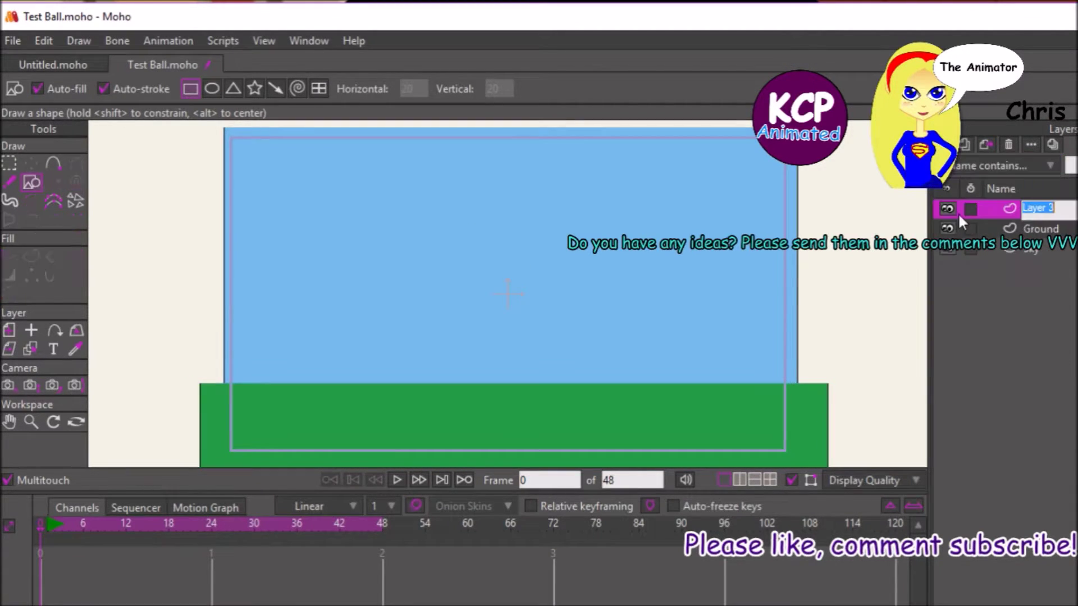
text(Bakk=)
key(BackSpace)
key(BackSpace)
key(BackSpace)
text(ll)
key(Return)
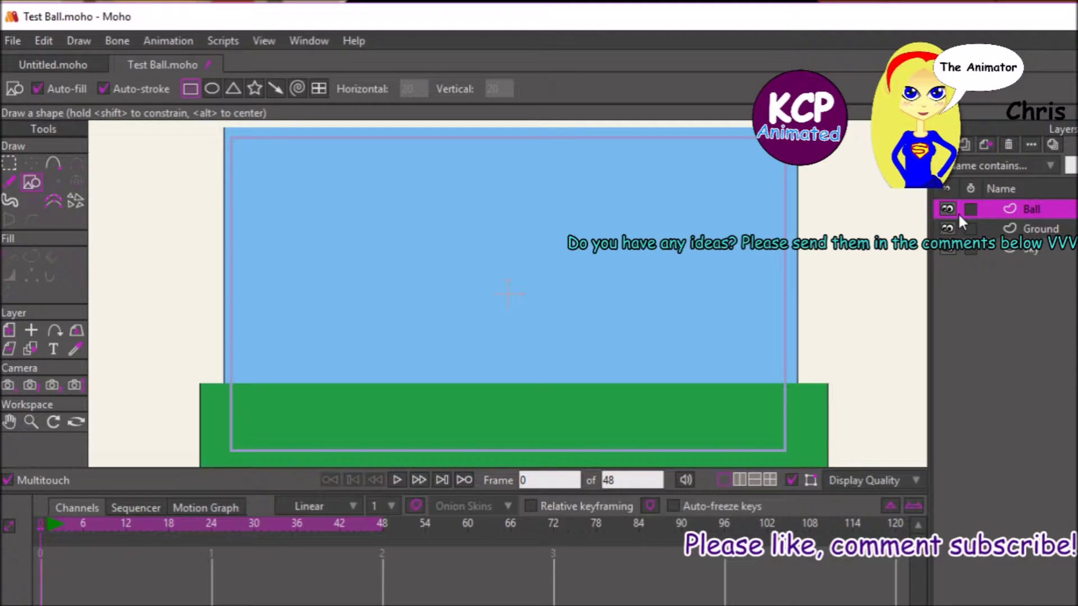
- Draw a red filled circle in the middle of the sky
key(ctrl+t)
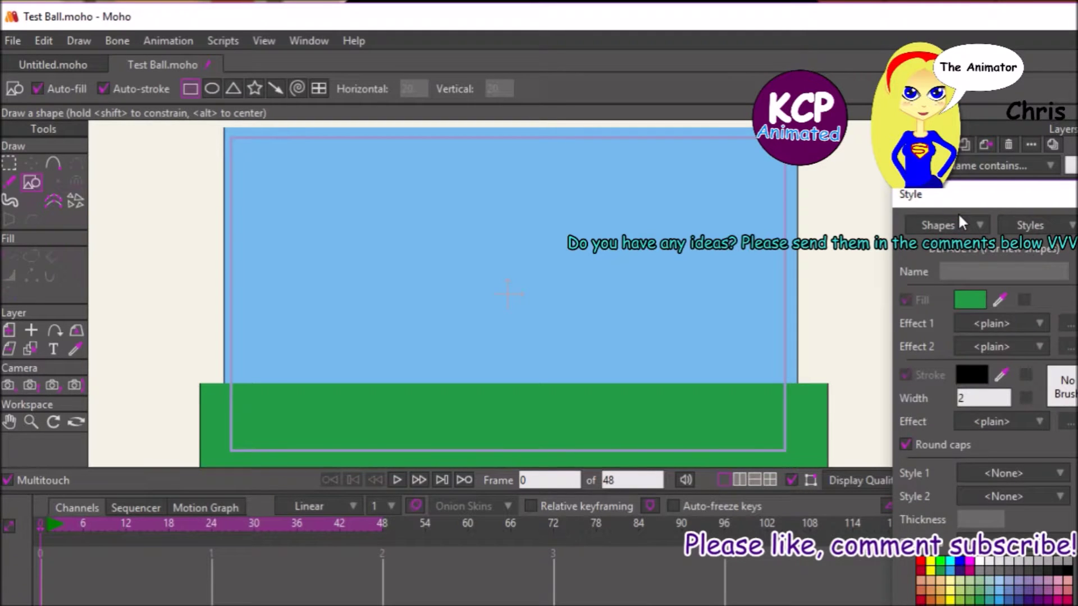
click(920, 562)
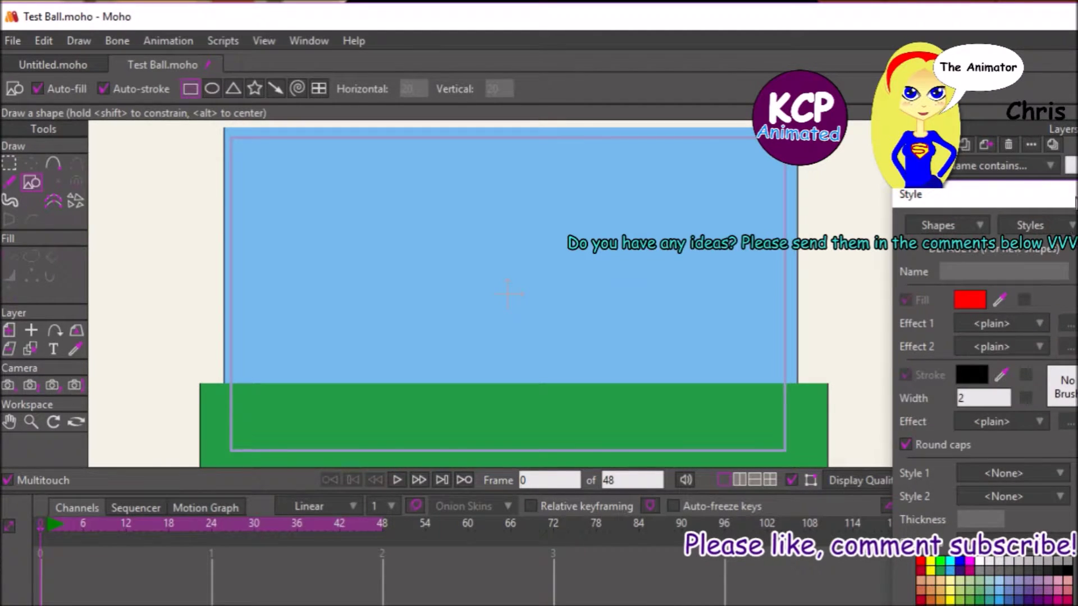
key(ctrl+t)
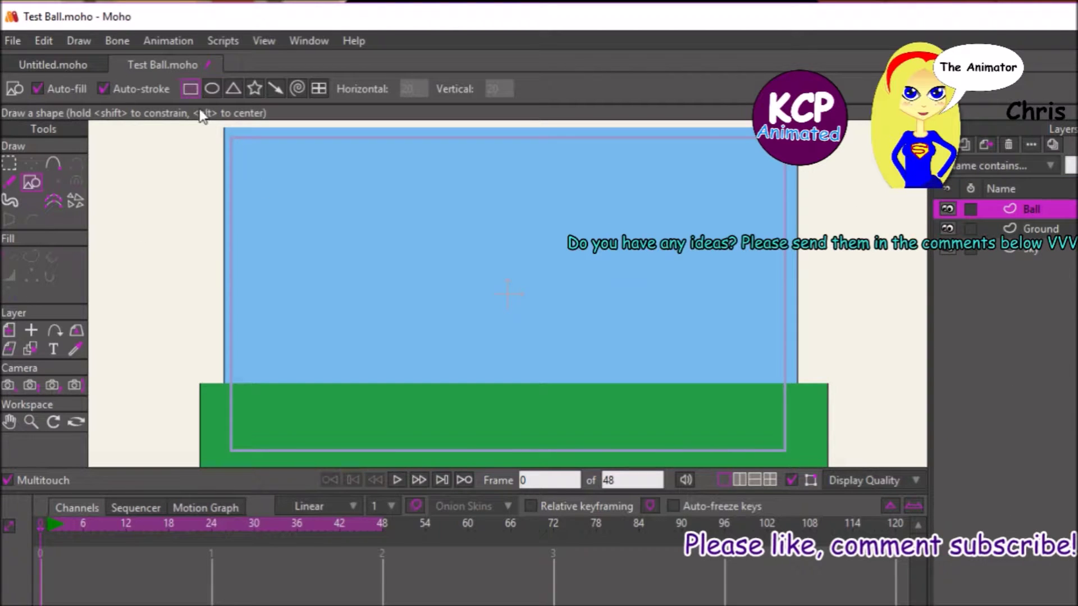
click(212, 88)
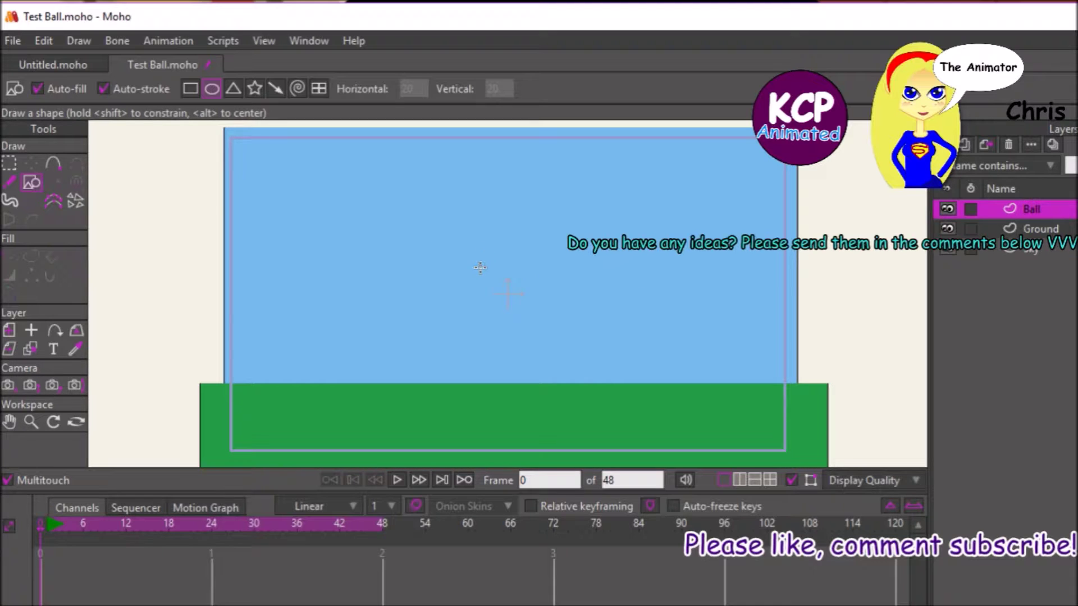
drag(475, 264, 549, 307)
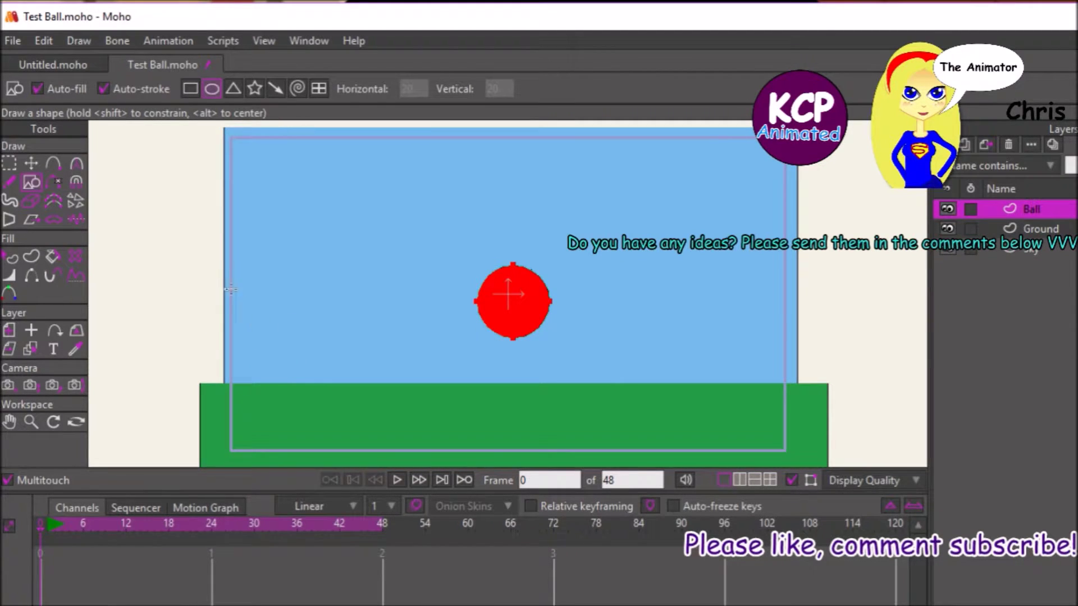
- Move the ball's points up and set their X position to 0
click(31, 162)
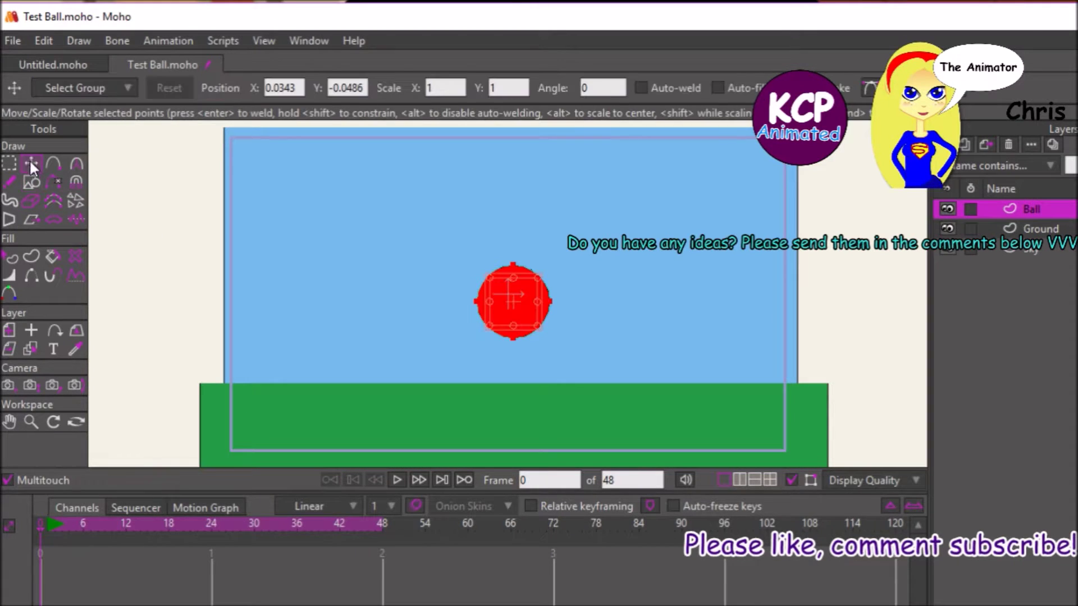
drag(275, 337, 268, 299)
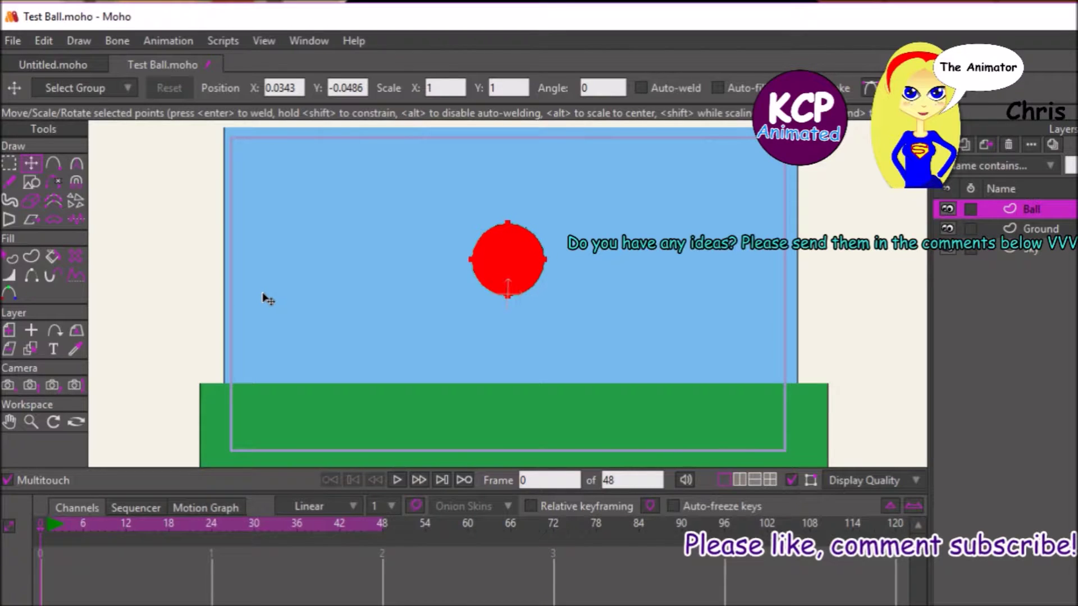
key(ctrl+a)
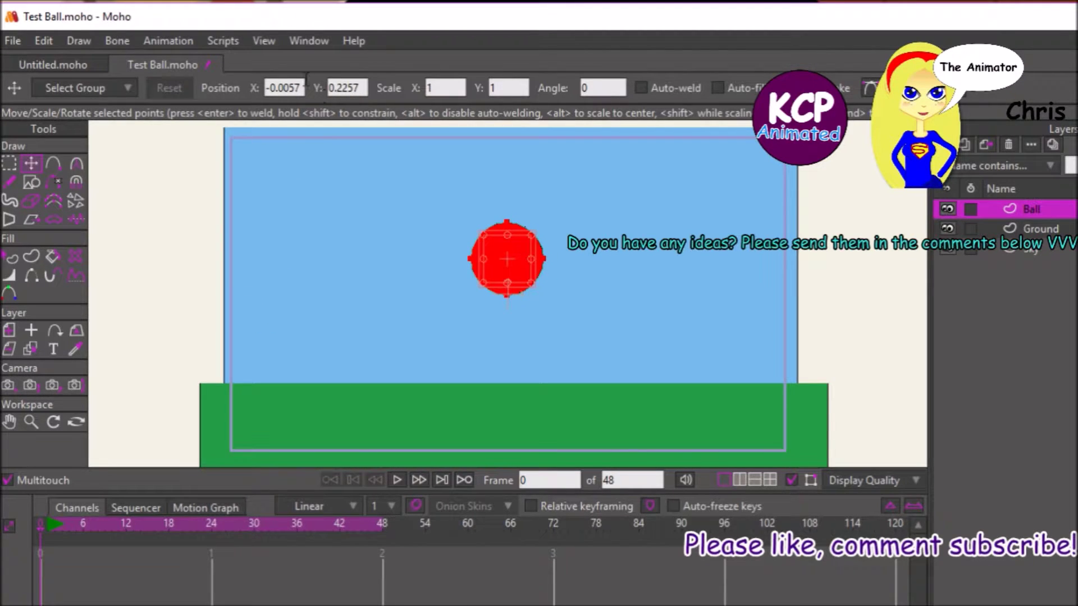
click(283, 87)
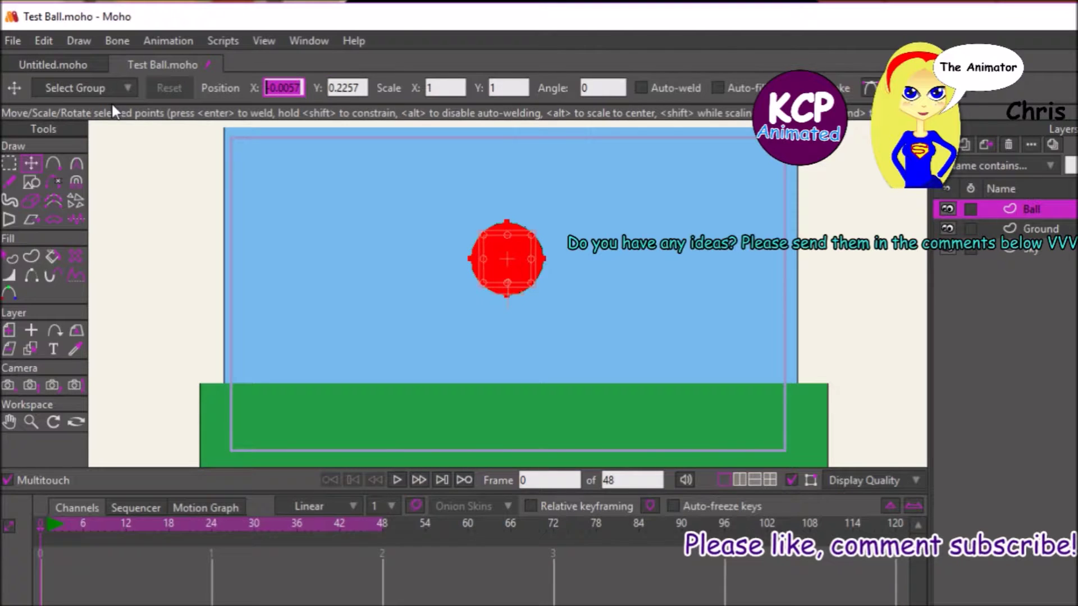
text(0)
key(Return)
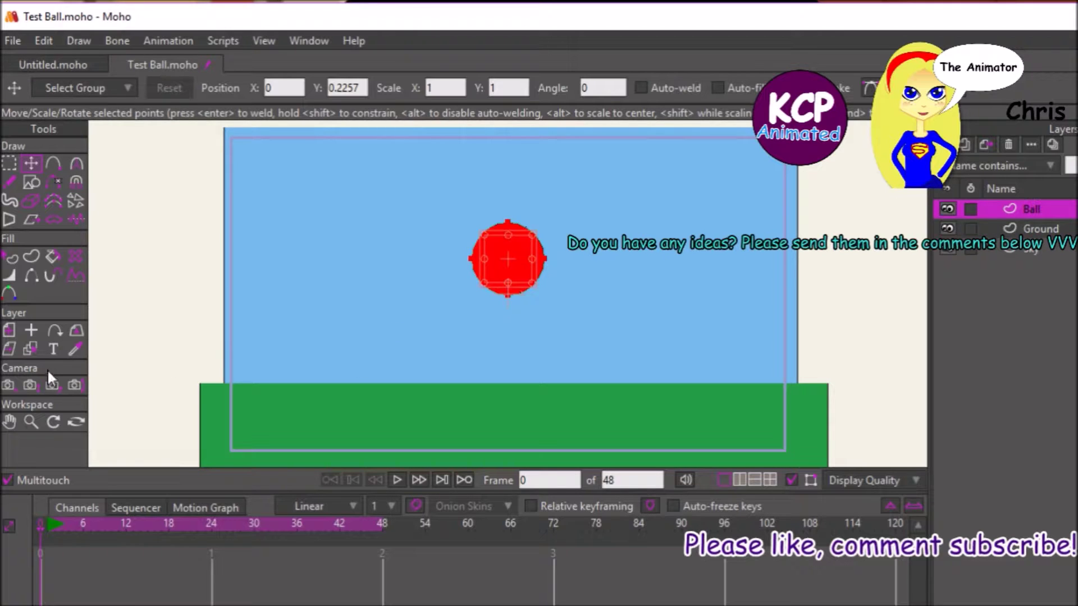
click(17, 335)
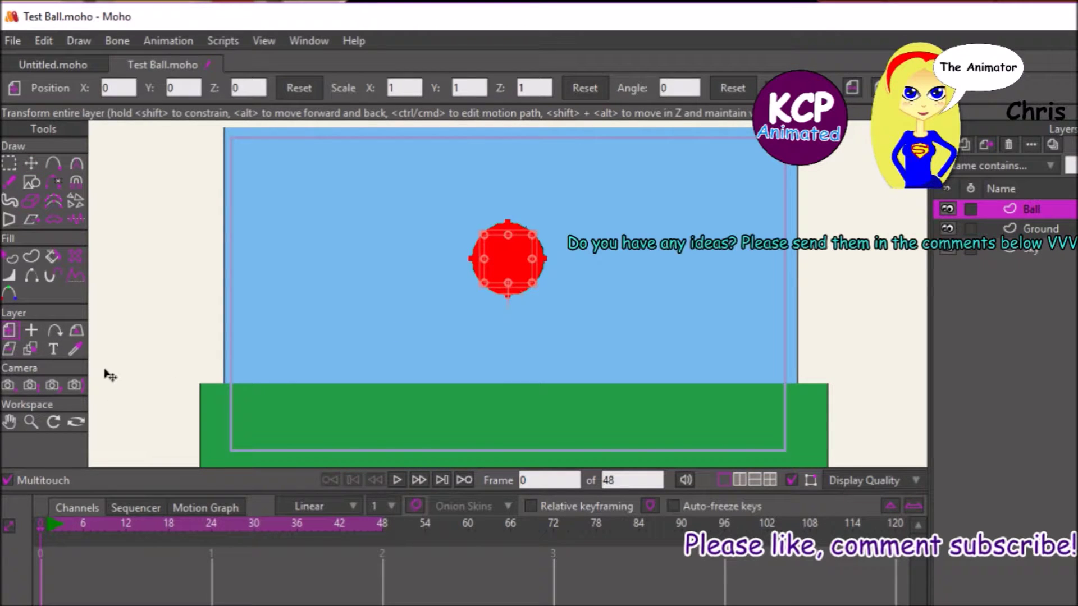
- Step the timeline forward to frame 1
key(ctrl+Right)
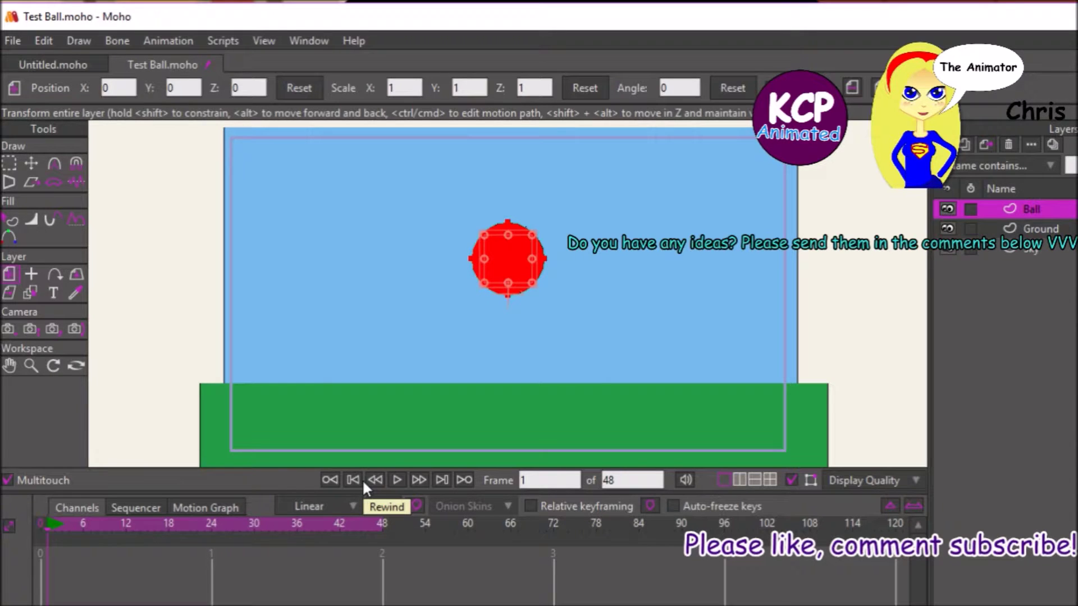
click(13, 41)
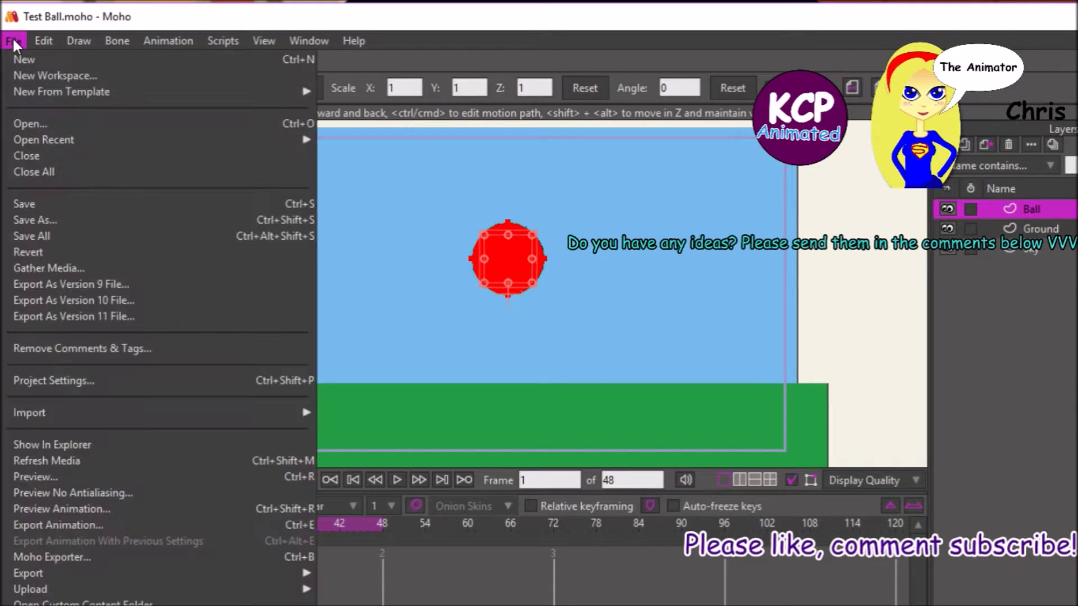
click(87, 477)
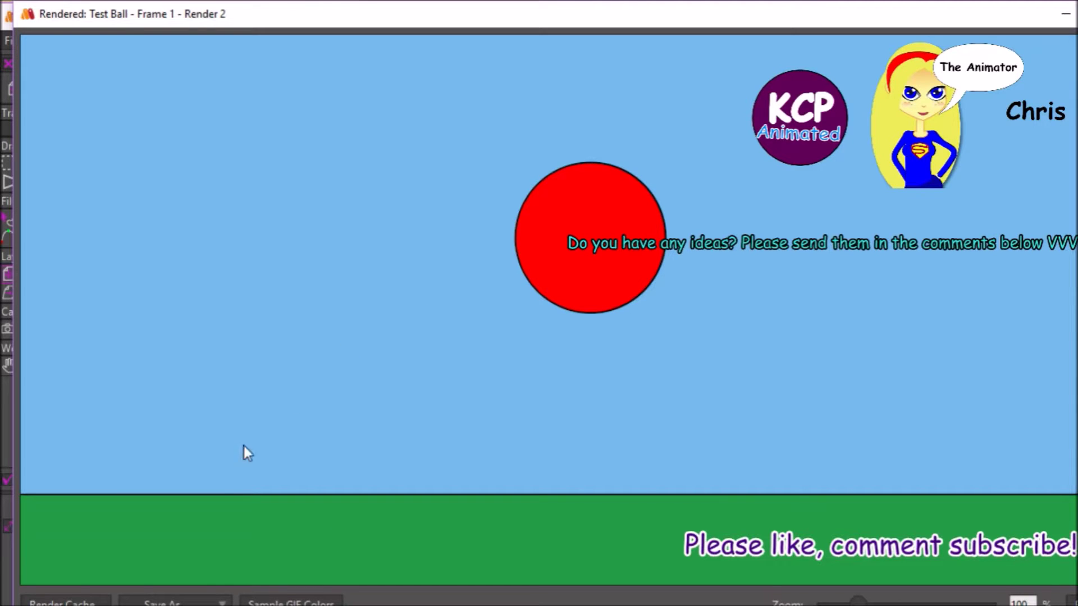
click(203, 603)
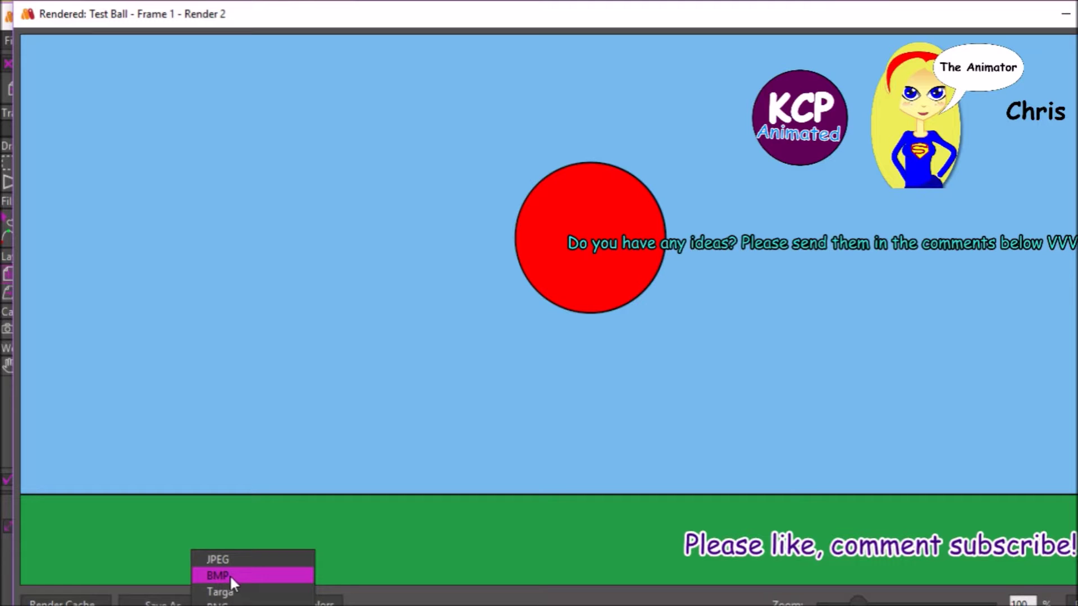
click(898, 195)
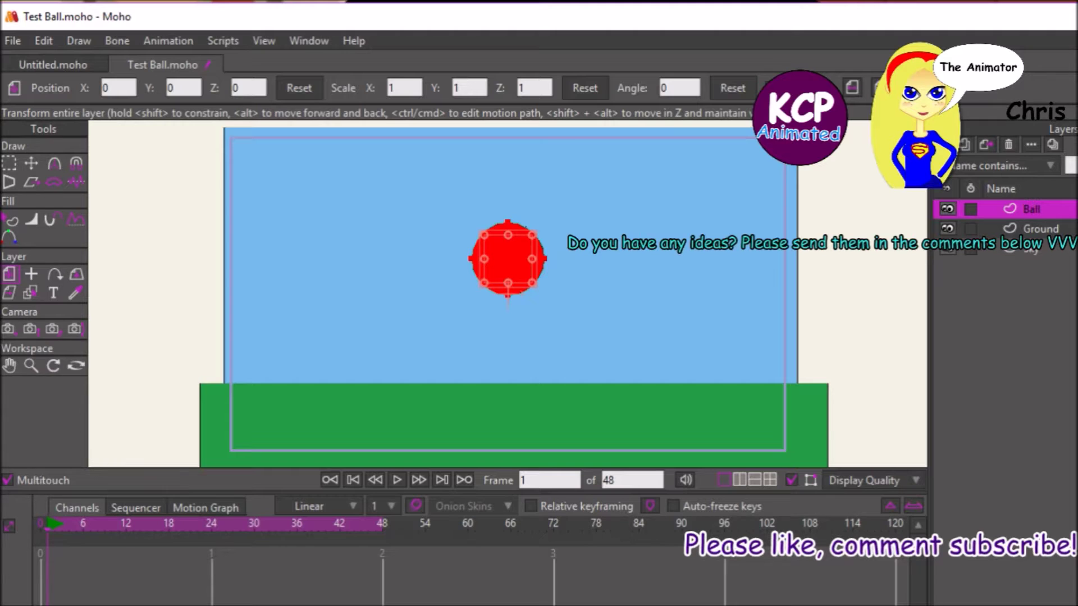
key(ctrl+Right)
- Record position and scale keyframes for the ball at frames 1 and 24
key(ctrl+Left)
click(306, 89)
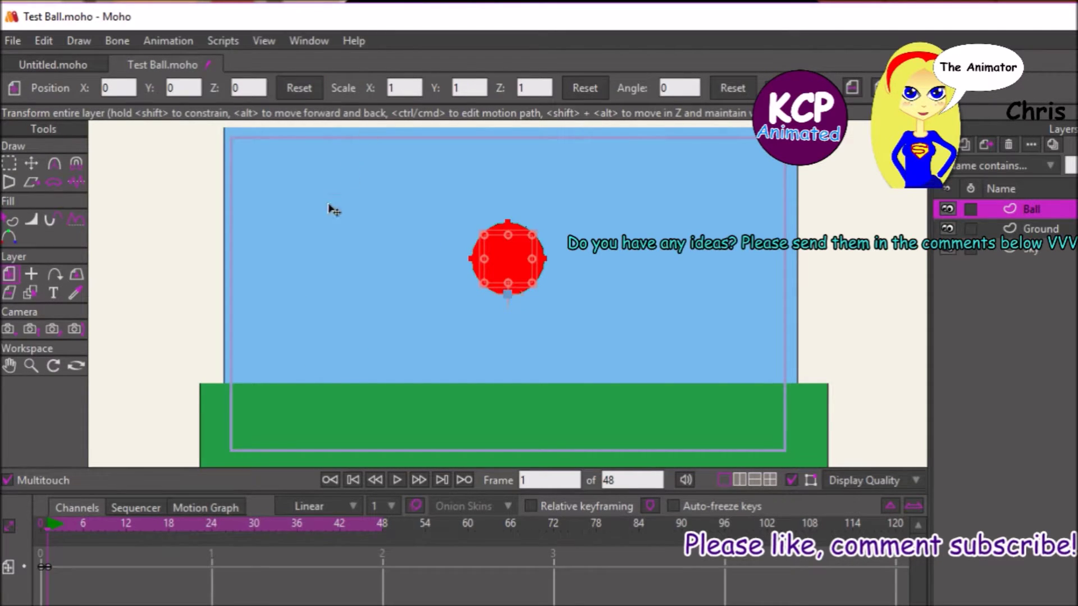
click(586, 87)
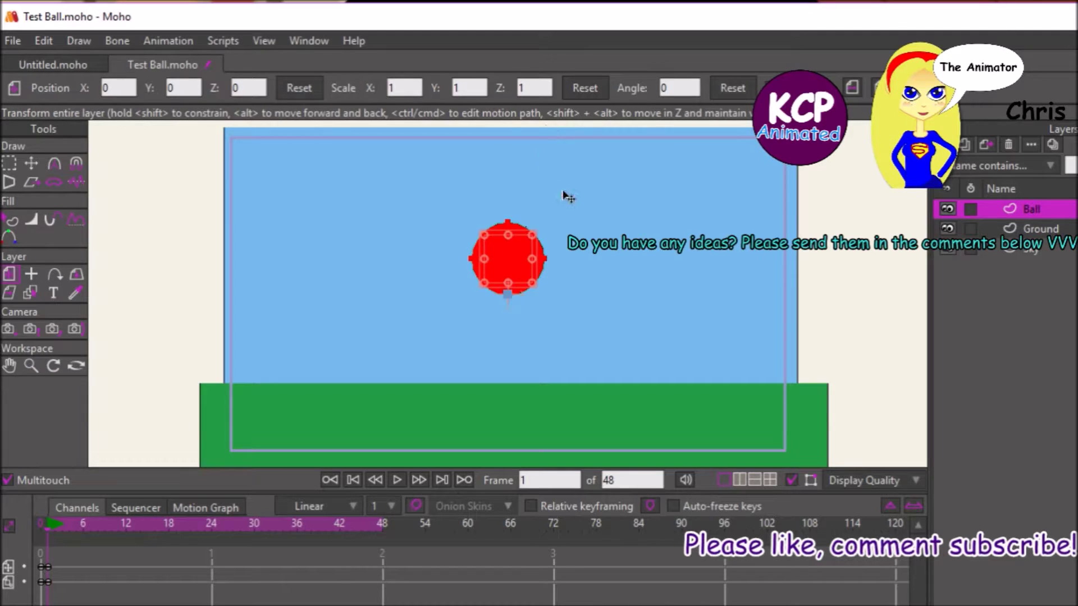
click(211, 527)
click(582, 95)
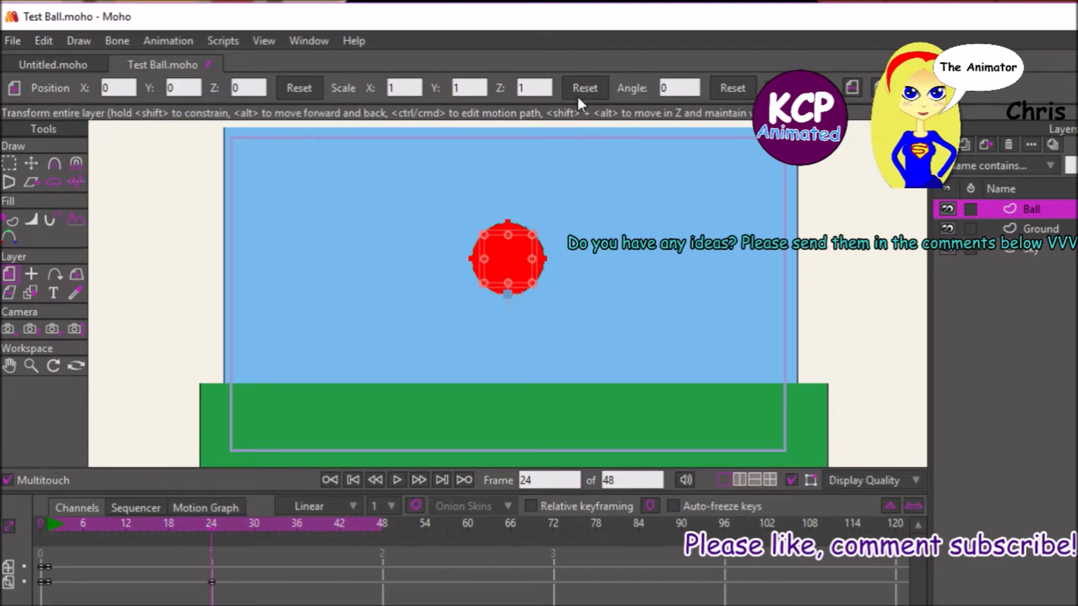
click(296, 87)
- Set the frame-24 keyframes to cycle back to absolute frame 2
drag(213, 572, 227, 578)
right_click(211, 560)
click(246, 495)
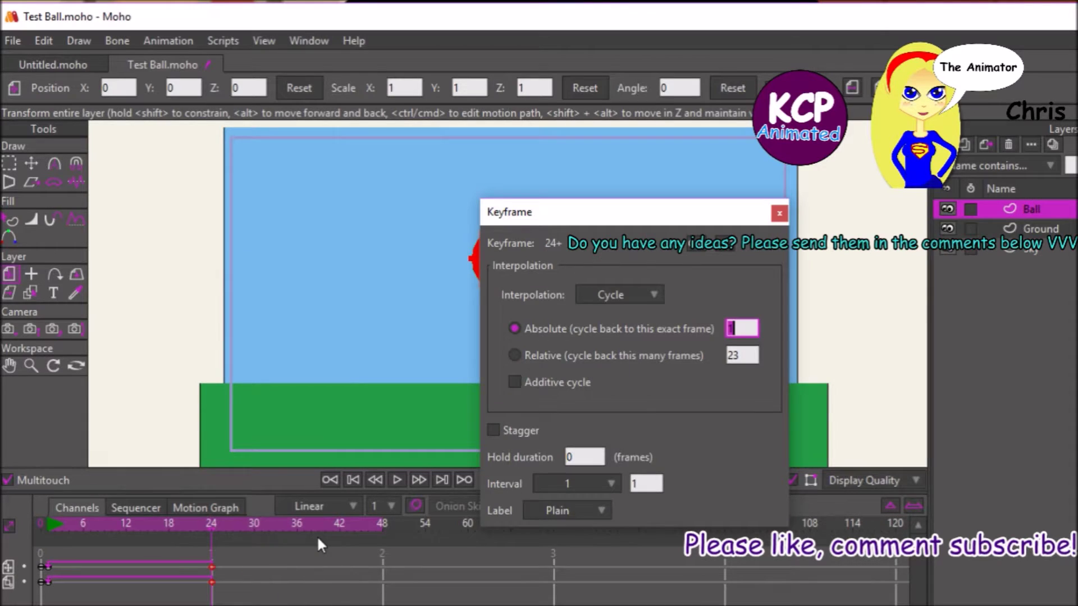
text(2)
key(Return)
click(779, 212)
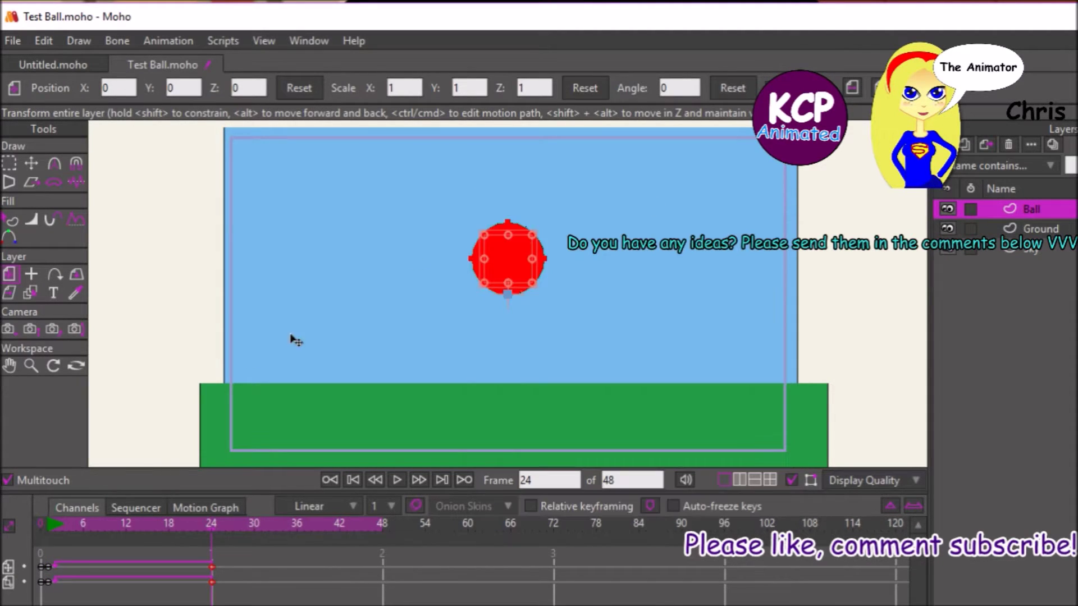
click(125, 522)
- At frame 12, drop the ball onto the ground and squash it flat
drag(172, 232, 152, 385)
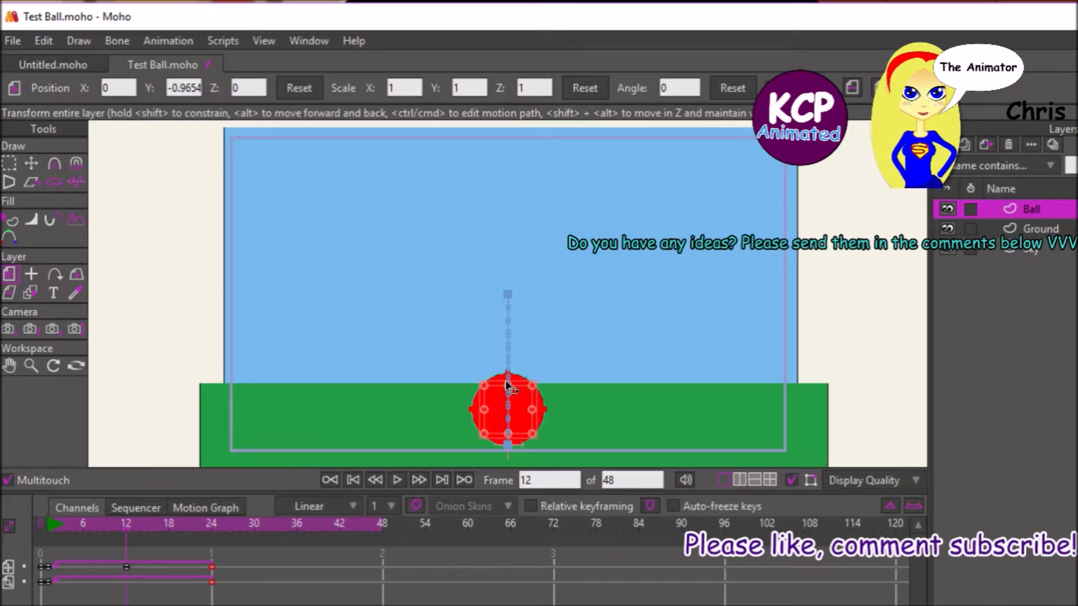
drag(507, 386, 593, 431)
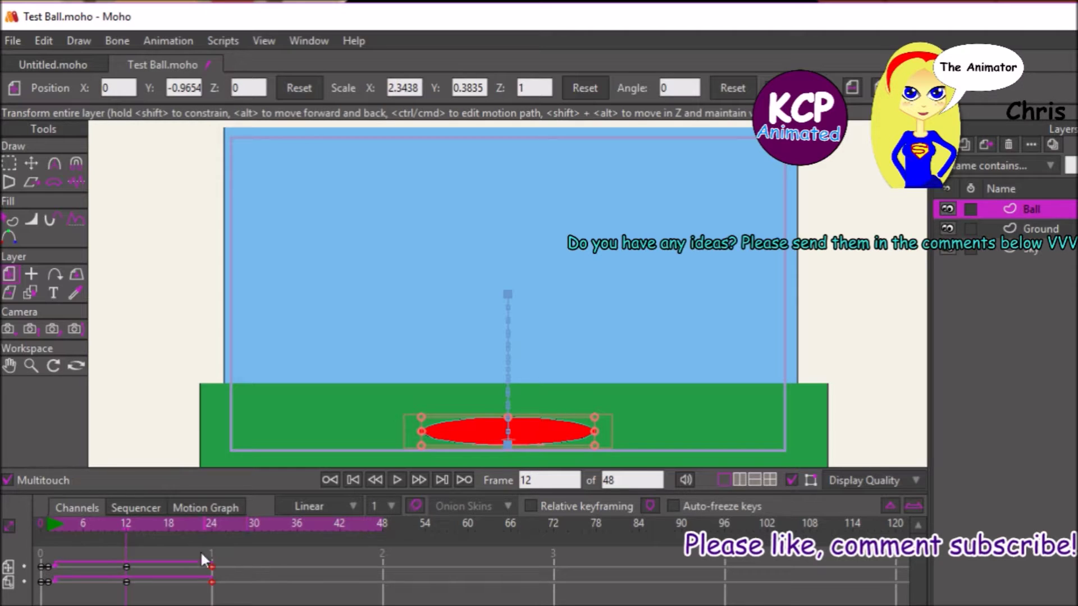
drag(166, 520, 196, 523)
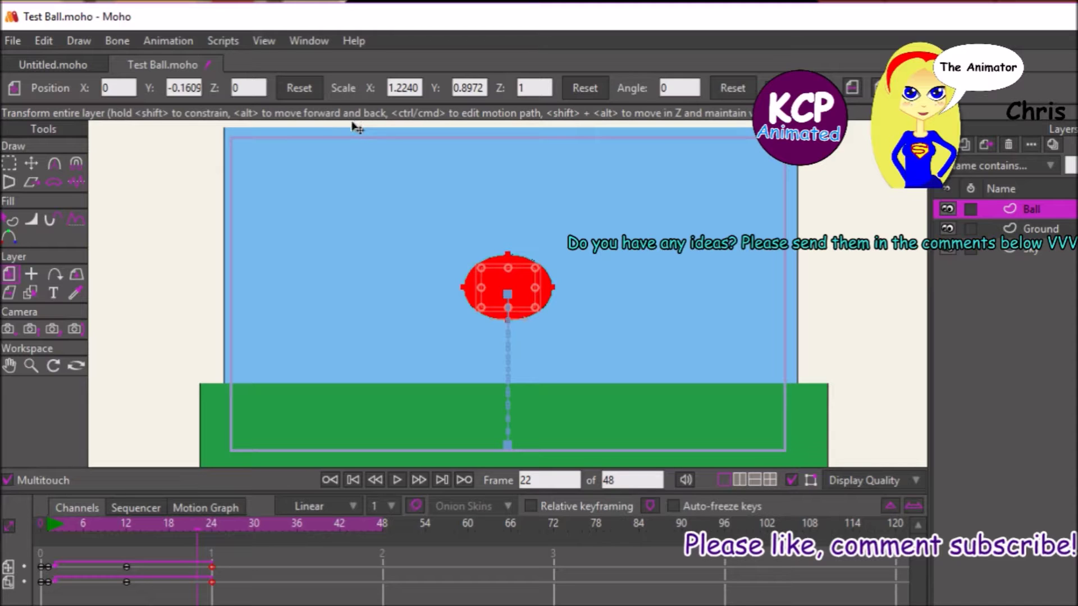
- Reset the ball's scale to round at frames 19 and 9, then play the bounce
key(ctrl+Left)
key(ctrl+Left)
key(ctrl+Left)
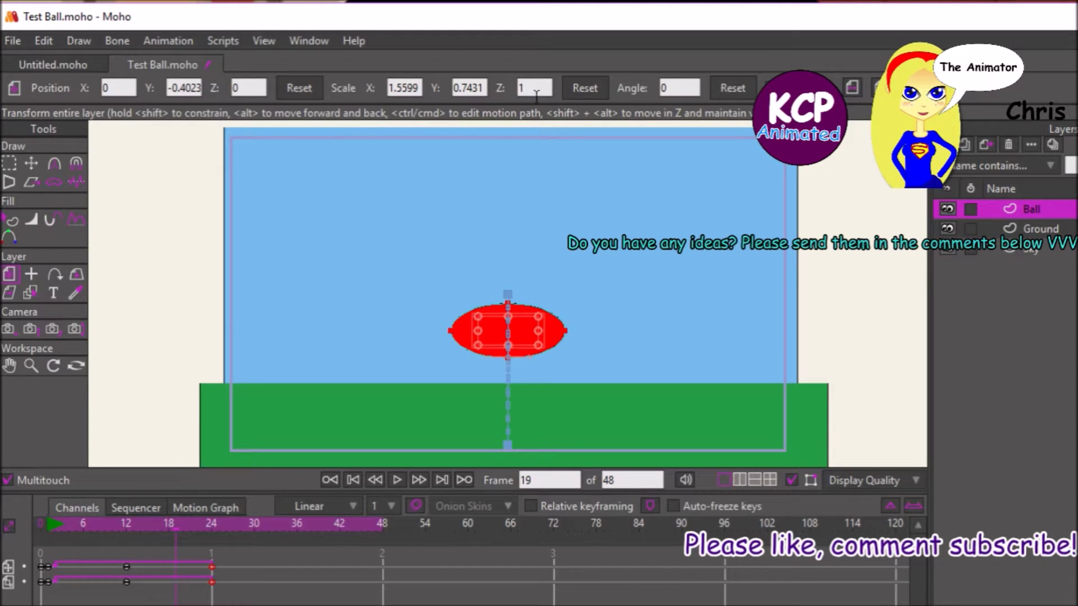
click(584, 88)
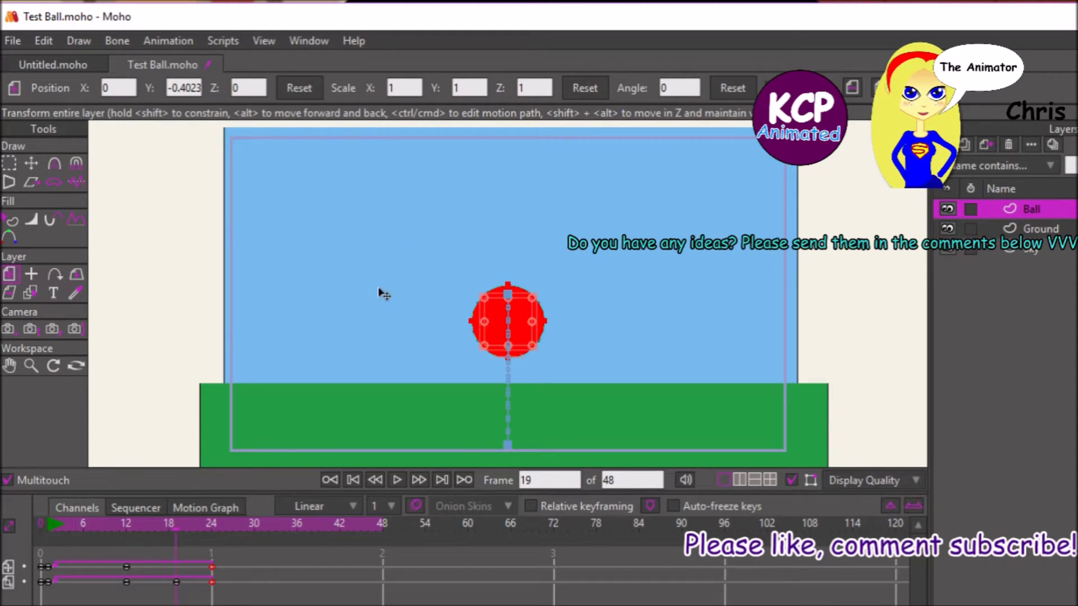
click(109, 526)
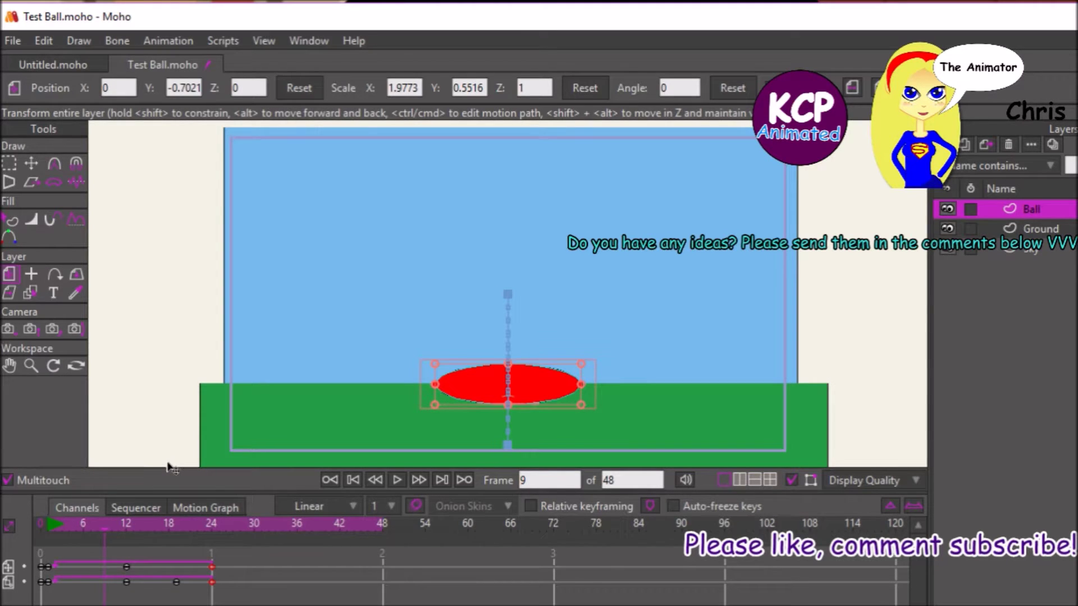
key(ctrl+Left)
key(ctrl+Left)
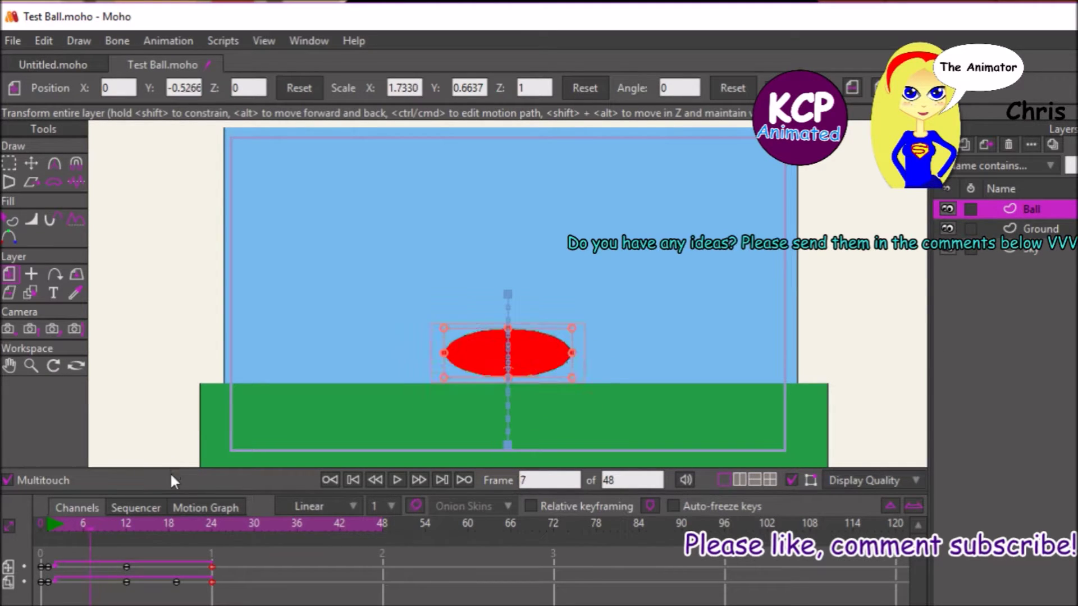
key(ctrl+Right)
key(ctrl+Right)
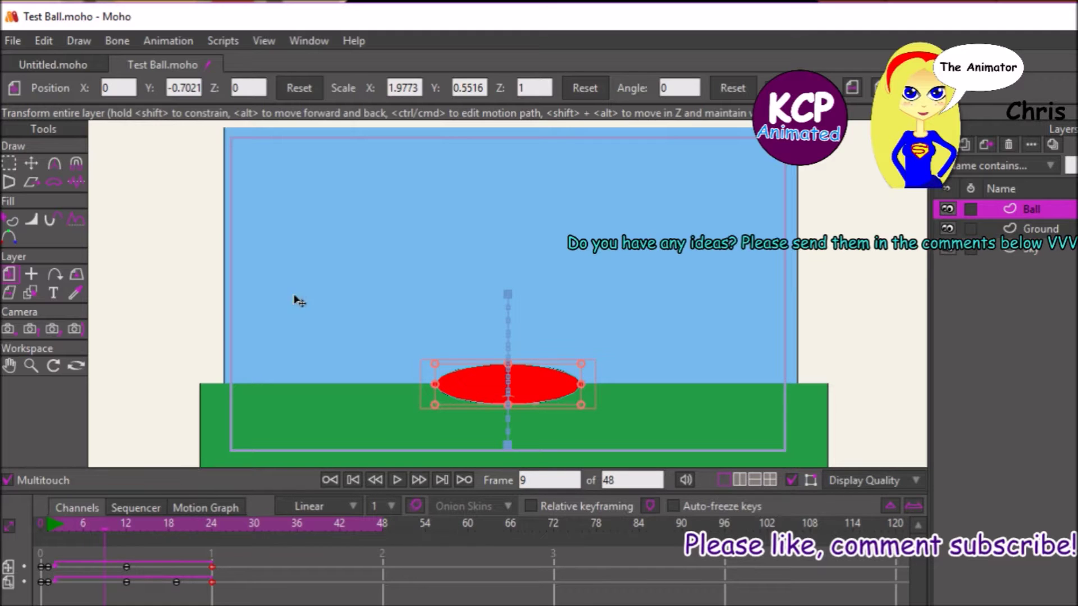
click(302, 88)
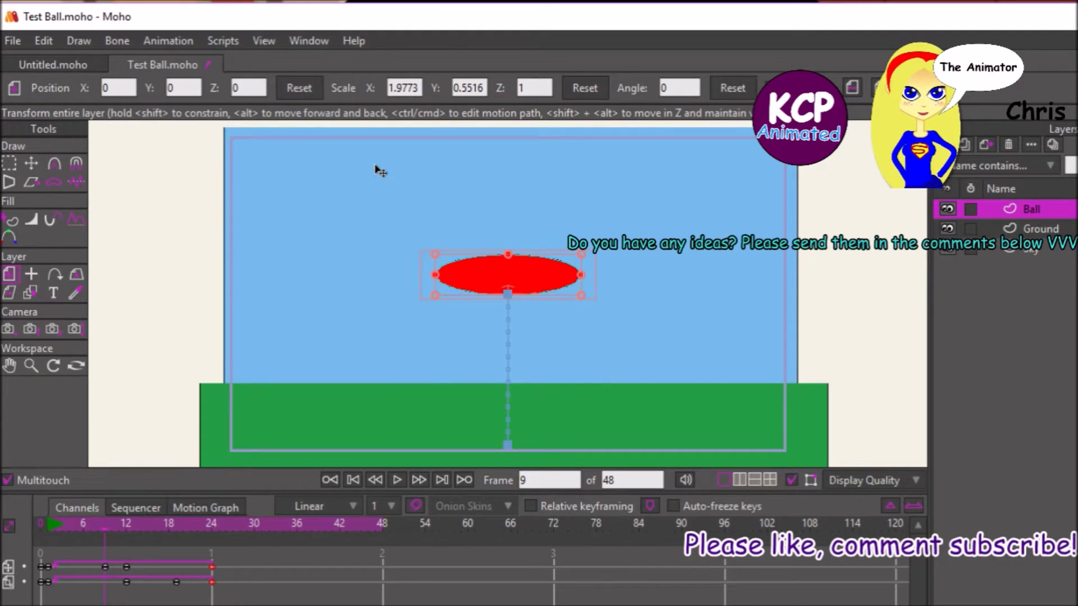
key(ctrl+z)
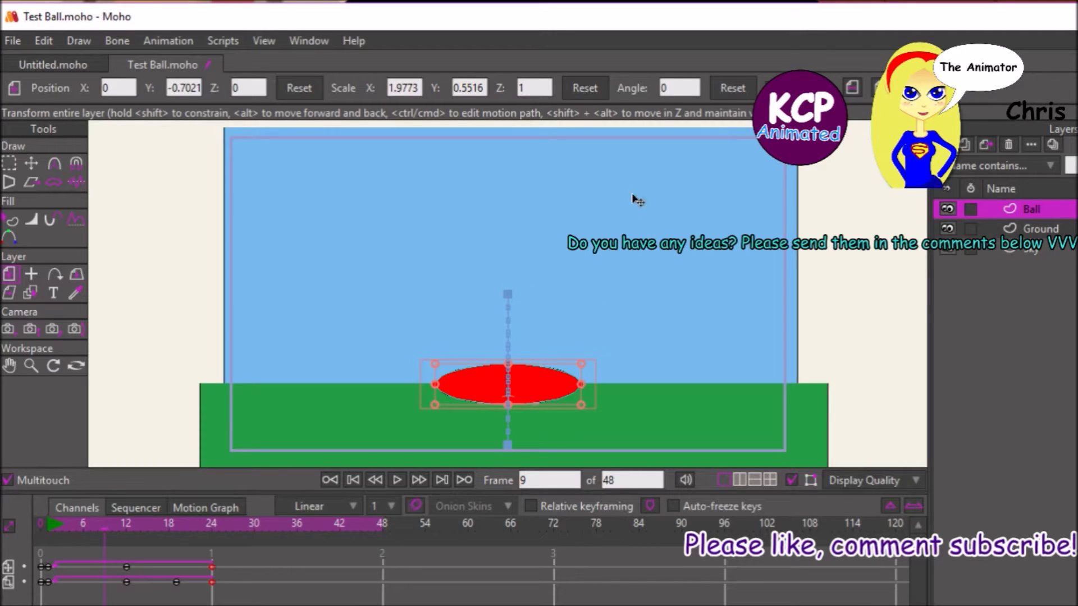
click(584, 88)
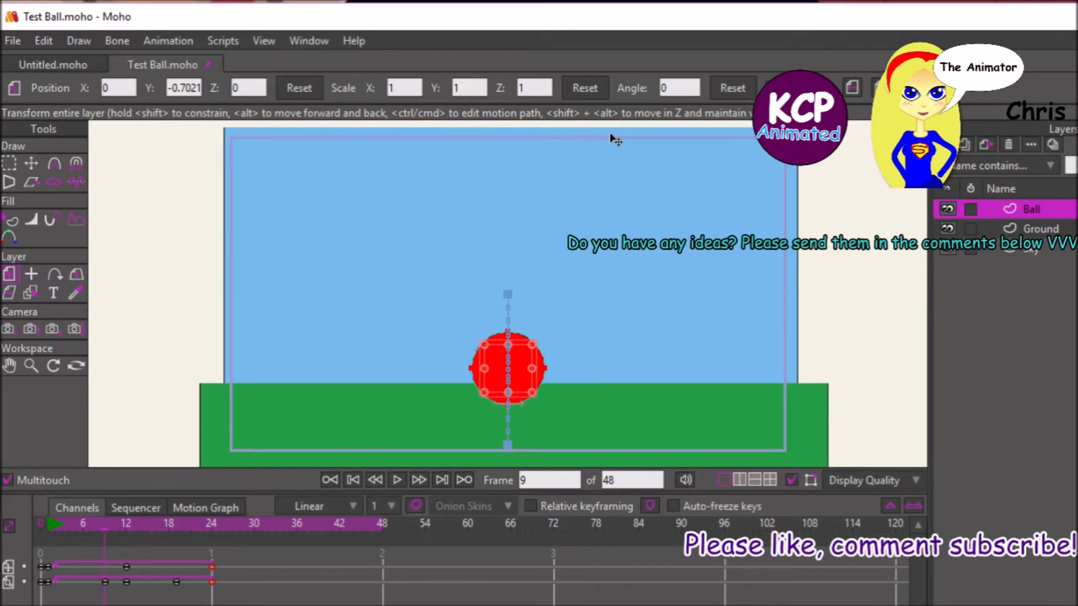
key(space)
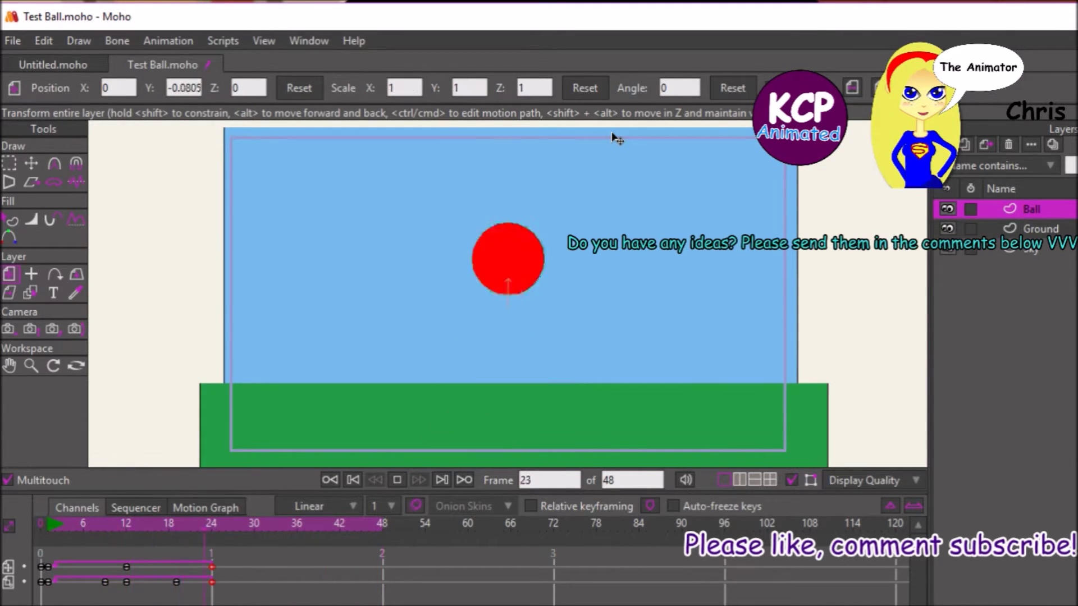
key(space)
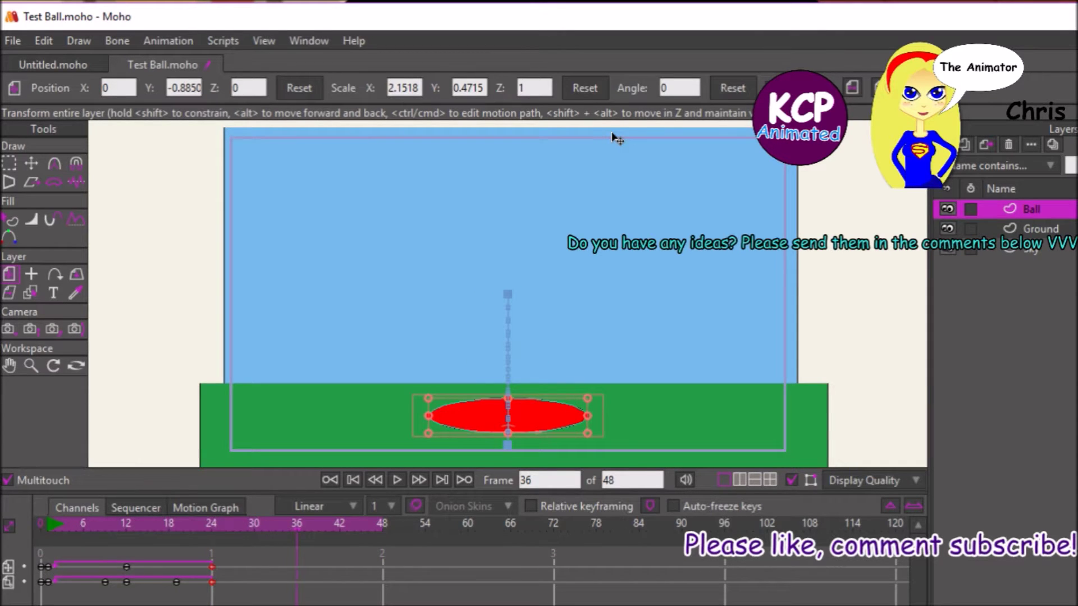
- Open Export Animation for MP4 output of frames 1–48 and select the Test Ball.mp4 name
click(13, 41)
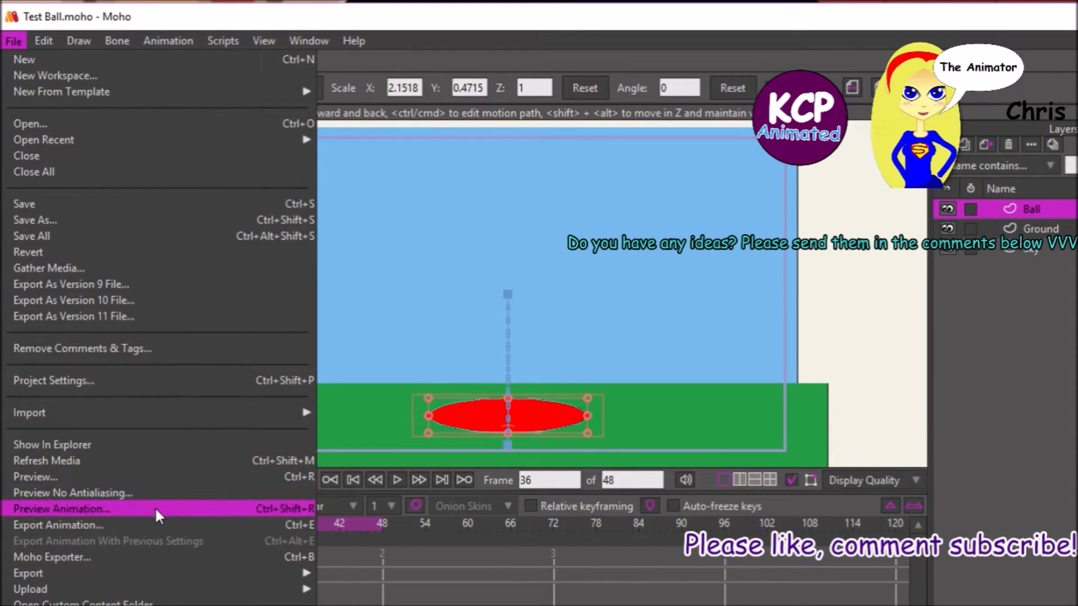
click(157, 523)
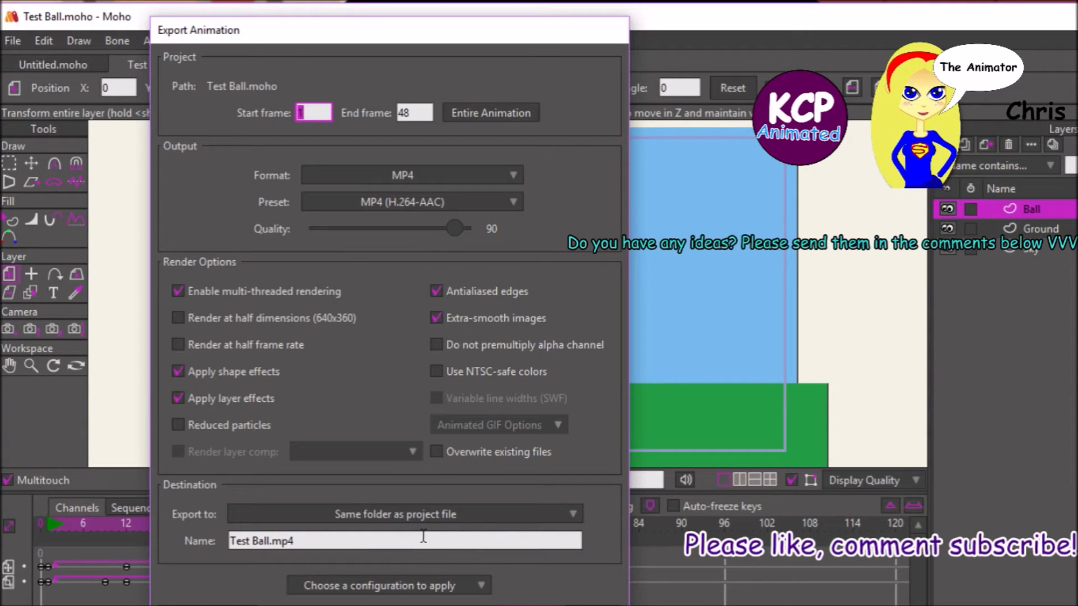
click(407, 541)
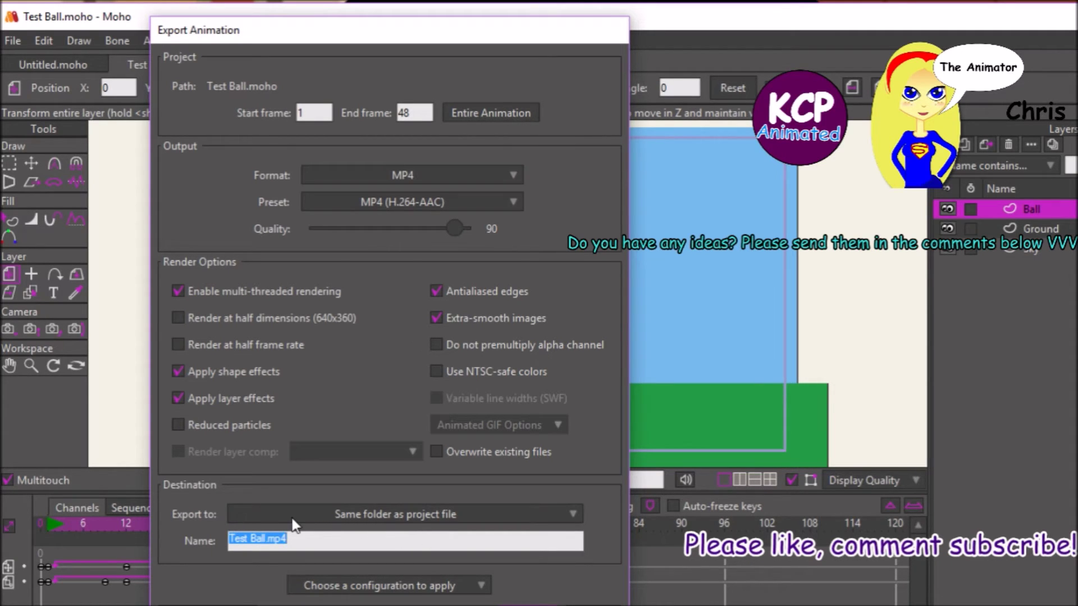
- Rename the export to 'Bouncing Ball' and export the MP4 video
text(Boun)
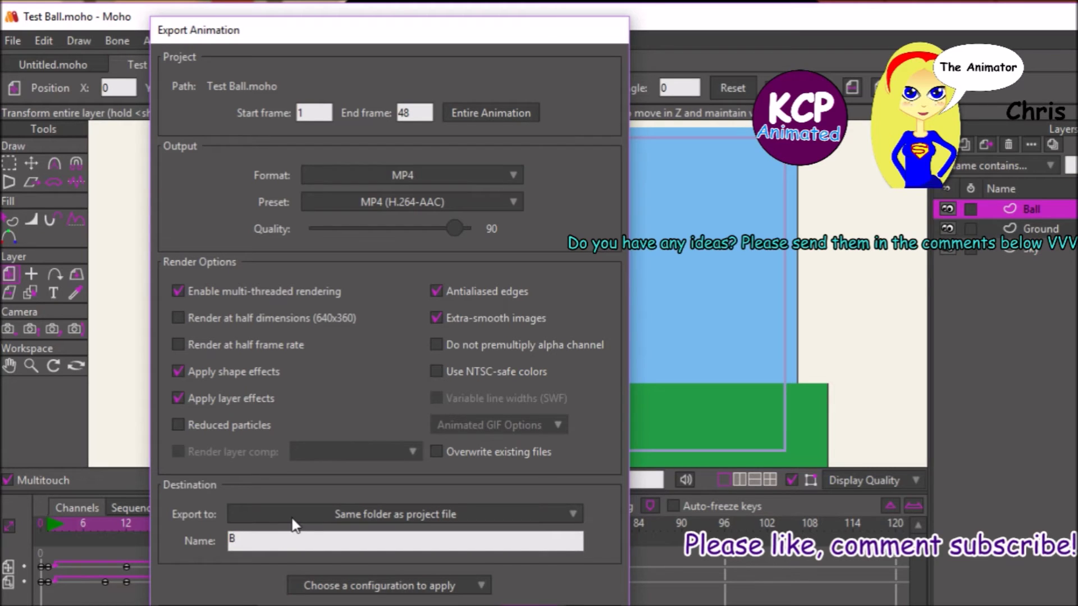
text(d)
key(BackSpace)
text(cing Ball)
key(Return)
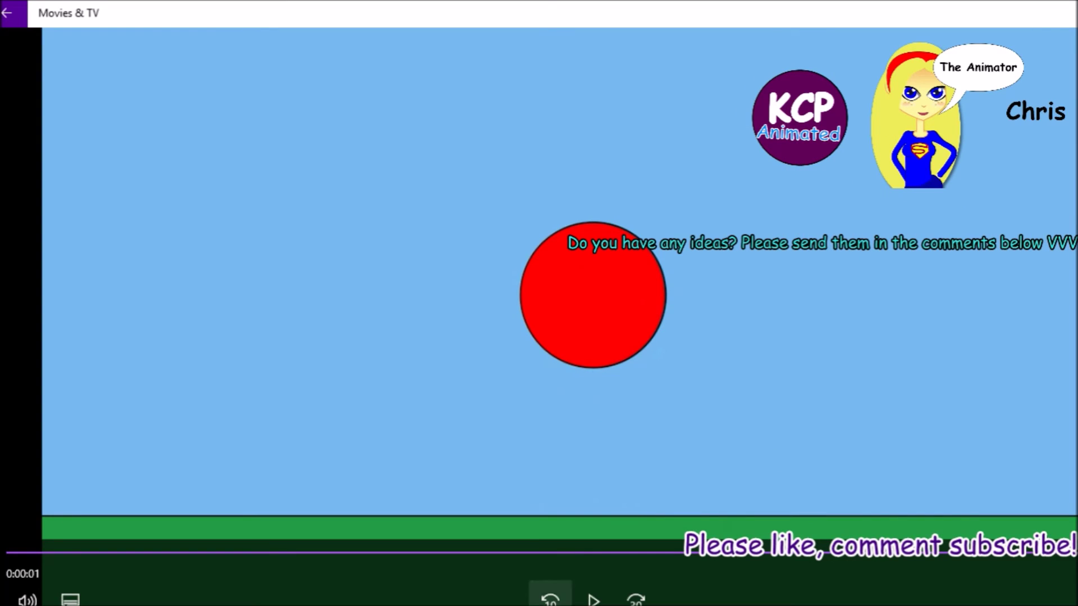
- Play Bouncing Ball.mp4 in Movies & TV to check the bounce
click(593, 598)
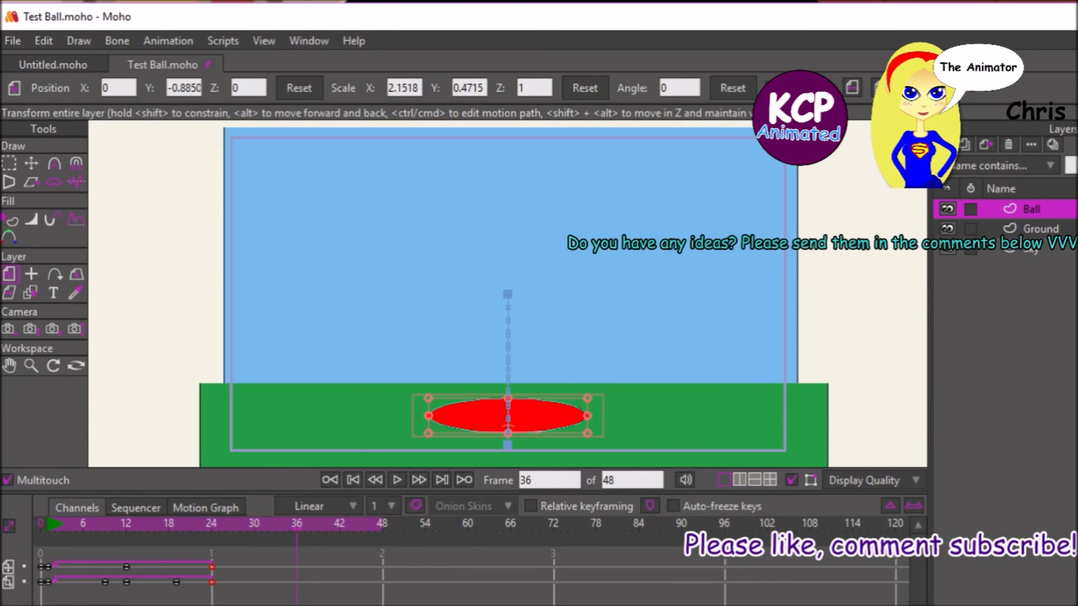
- Switch to Open Broadcaster Software in front of Moho
key(alt+Tab)
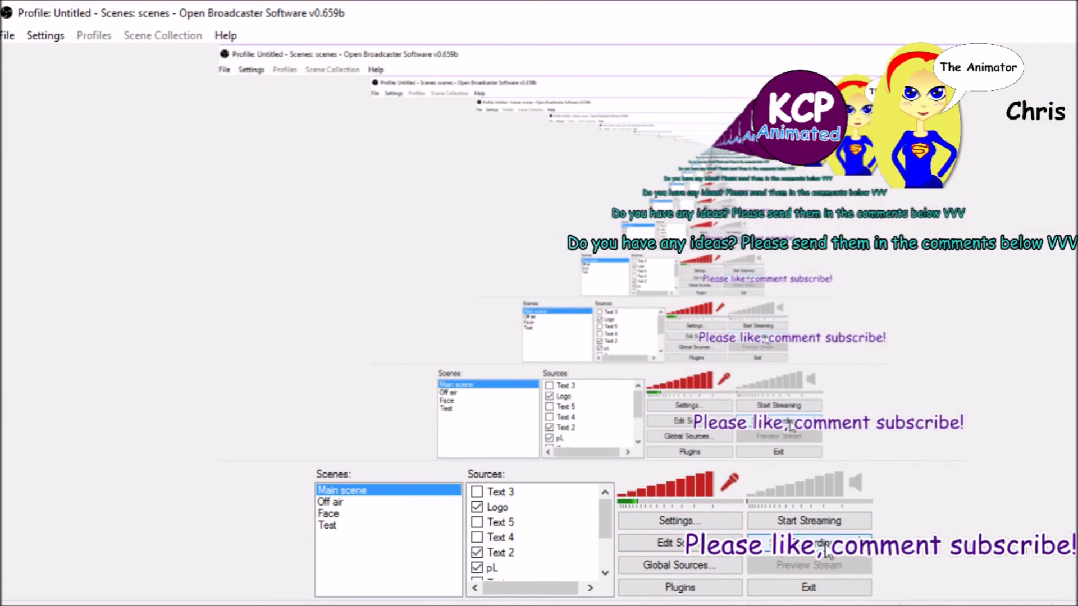